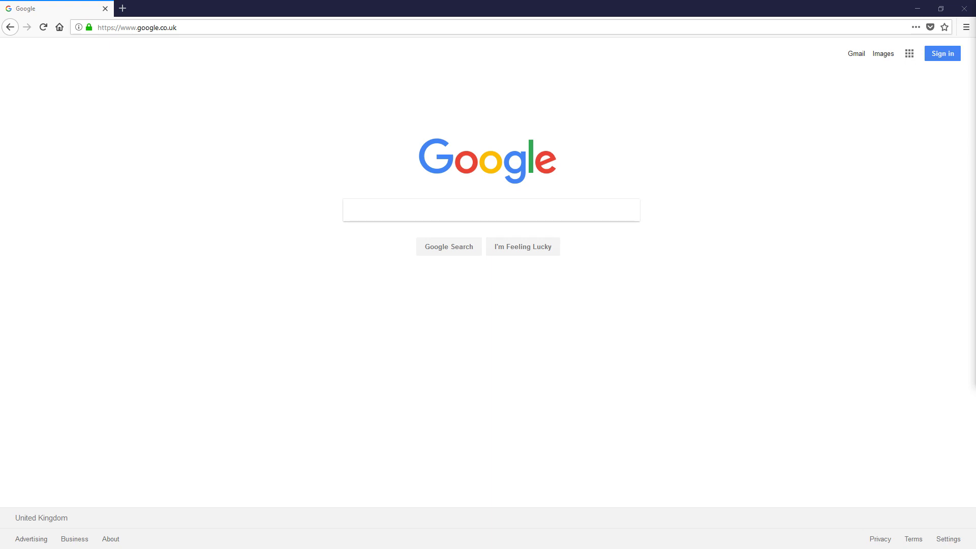
Step: Load youtube.com from the address bar, go to Google sign-in and reveal More options
left_click(253, 27)
type("youtub")
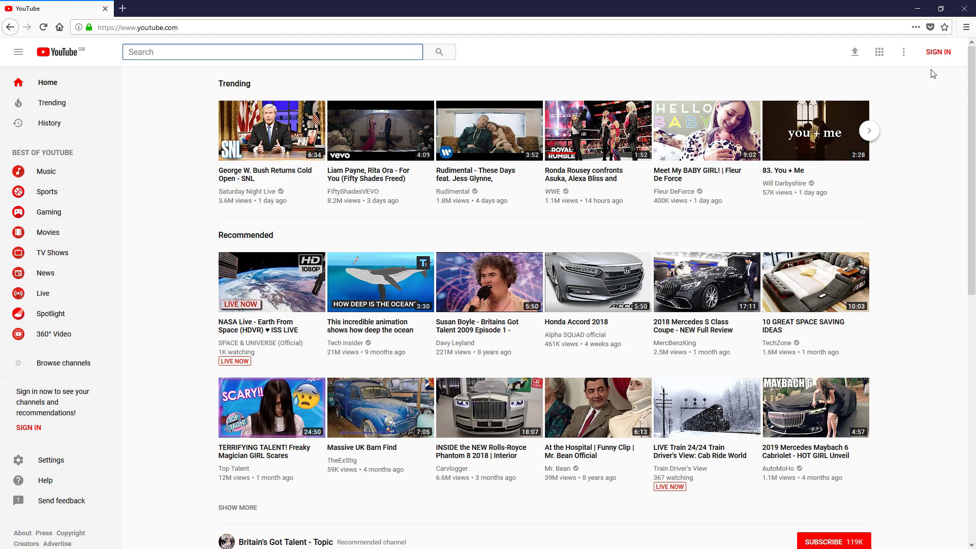
left_click(937, 53)
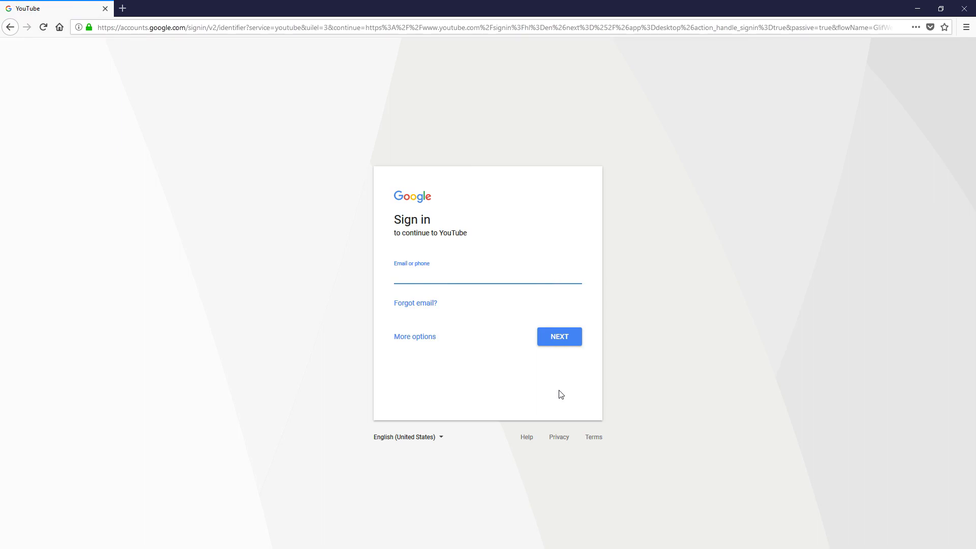
left_click(403, 338)
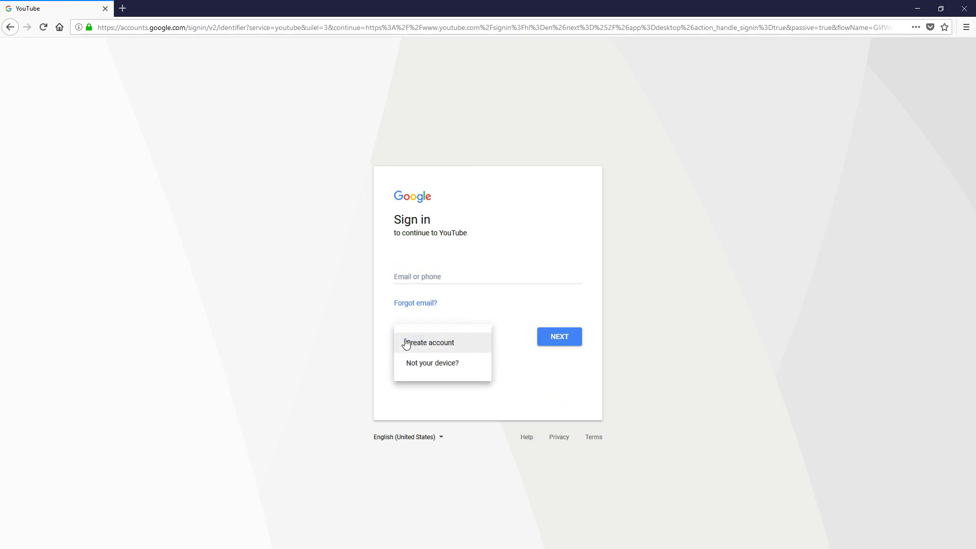
Step: Start a new Google account with a new Gmail address, entering the name, username and matching password
left_click(450, 345)
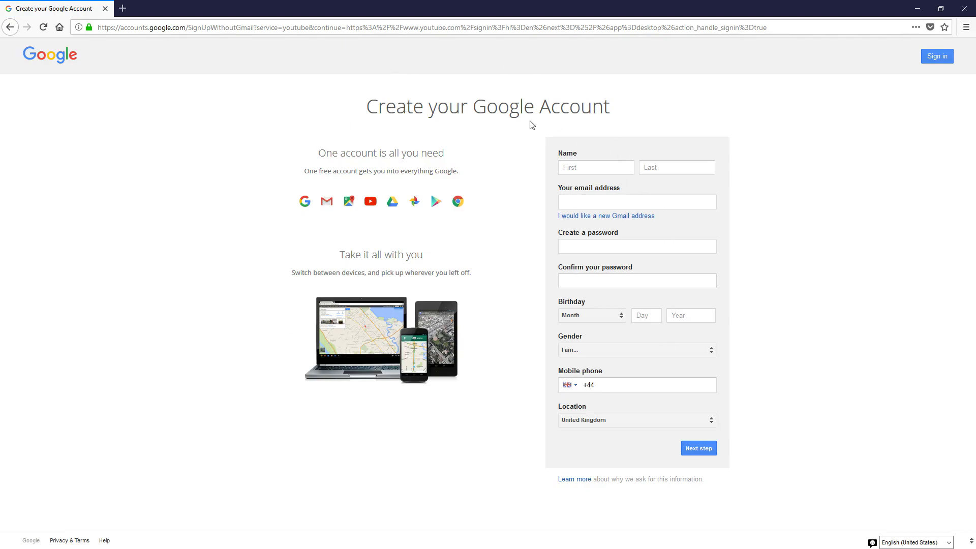
left_click(629, 216)
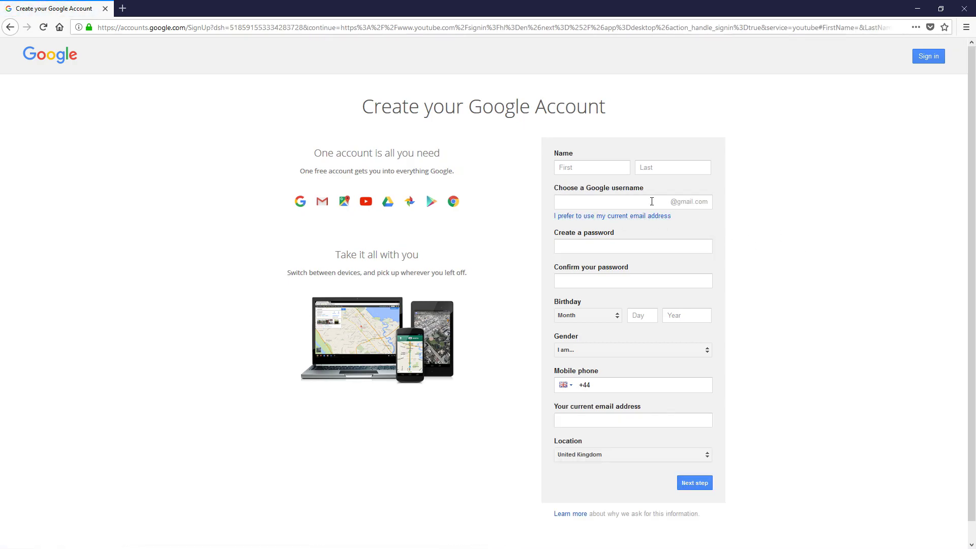
left_click(570, 169)
type("Shadz")
left_click(673, 168)
type("eB")
left_click(646, 202)
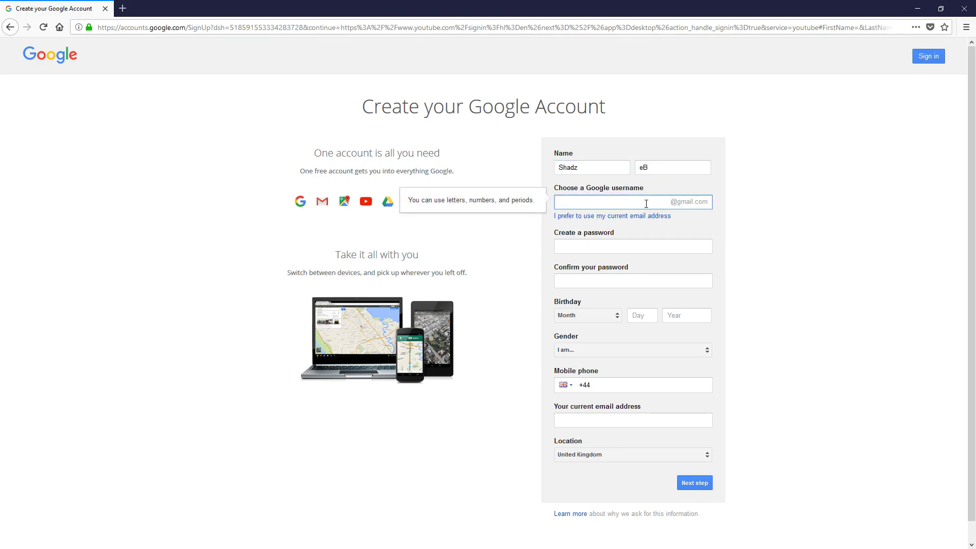
left_click(648, 254)
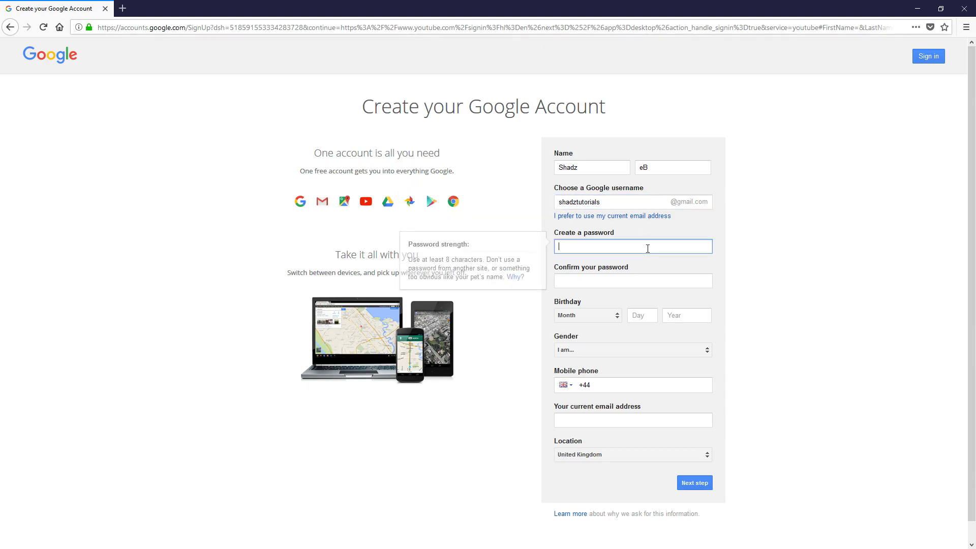
type("••••••••")
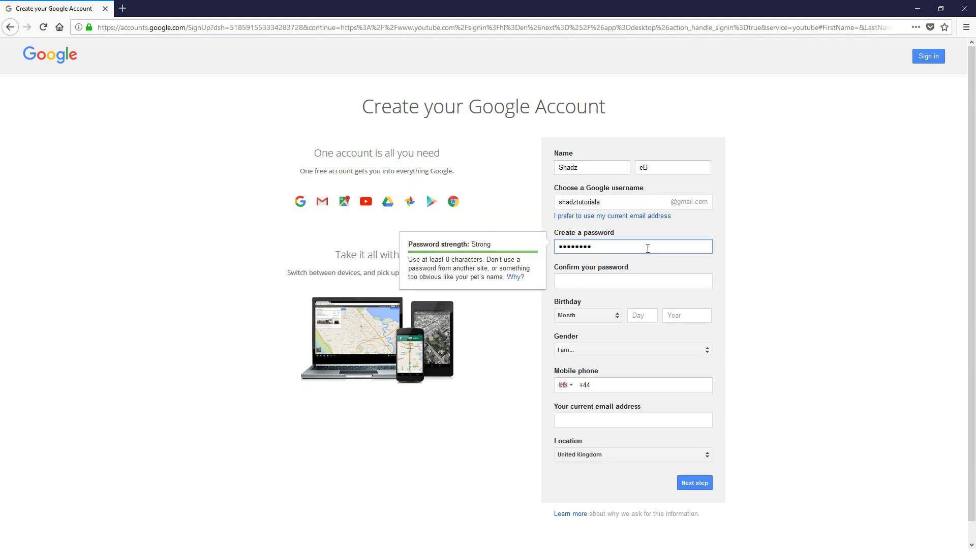
key("Tab")
type("••••••••")
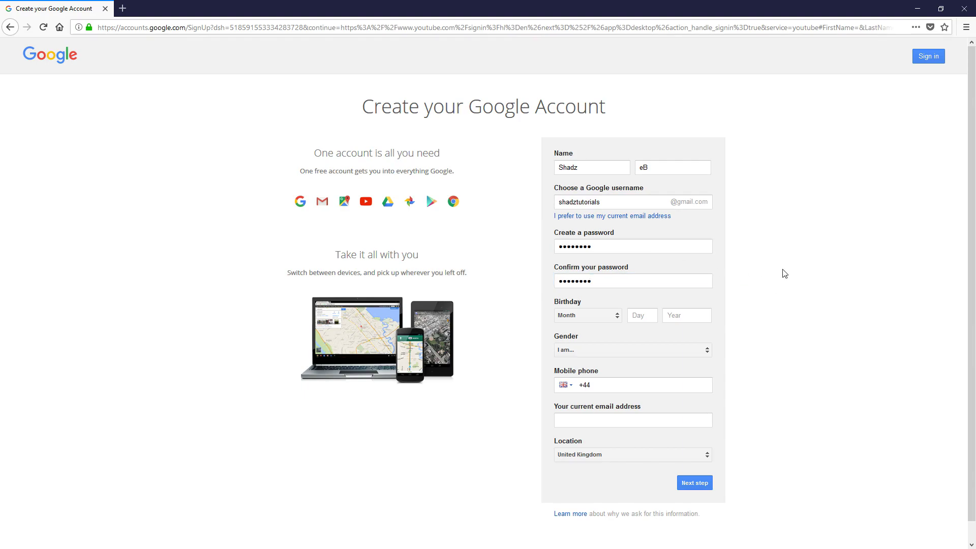
left_click(615, 318)
left_click(589, 405)
left_click(653, 315)
type("30")
left_click(687, 314)
type("1986")
left_click(795, 333)
left_click(689, 353)
left_click(627, 365)
scroll(772, 406, "down", 1)
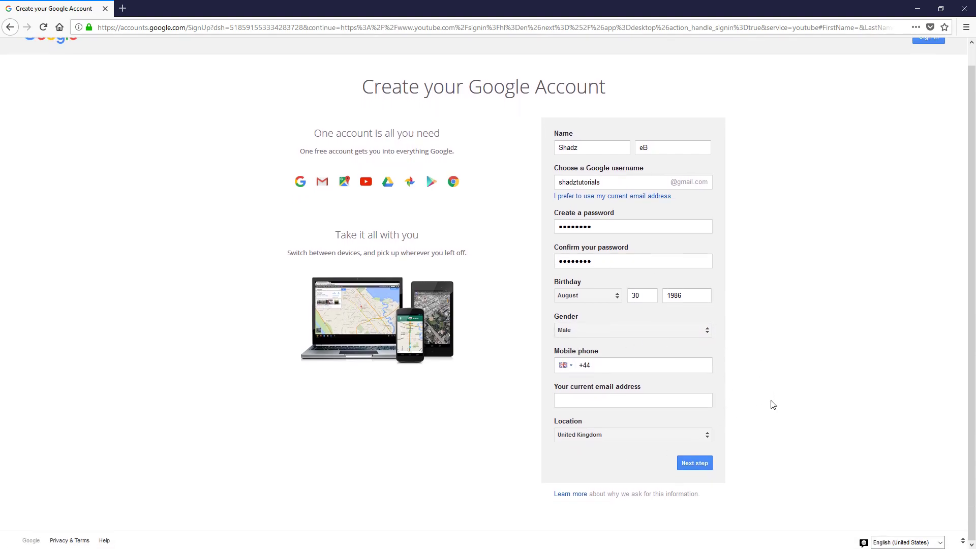
Step: Submit the sign-up form and agree to Google's privacy terms, creating the account
left_click(695, 463)
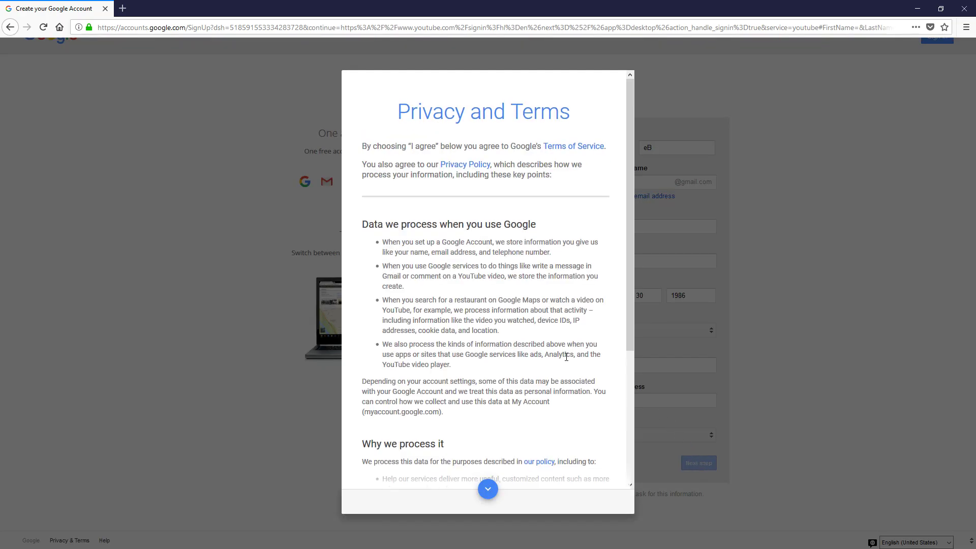
scroll(566, 357, "down", 5)
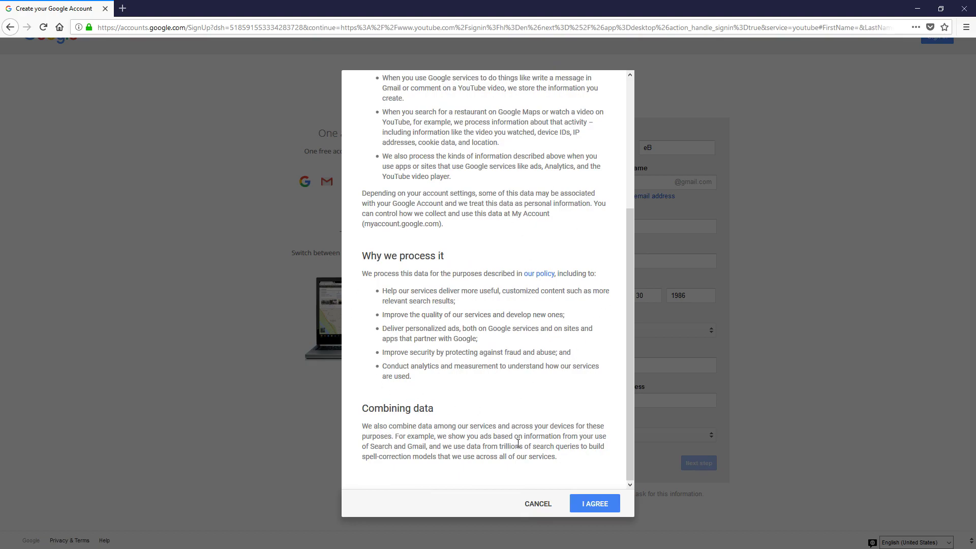
left_click(594, 505)
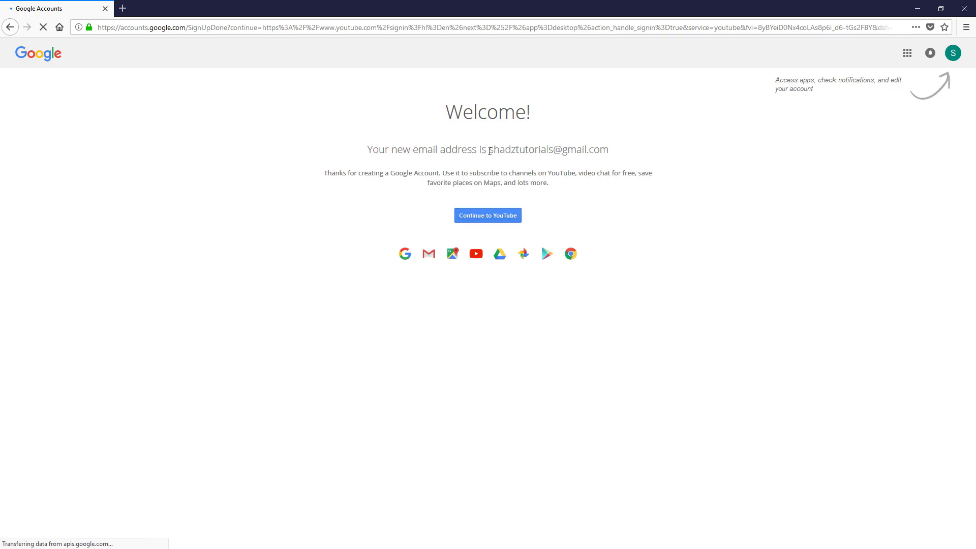
left_click_drag(489, 148, 612, 151)
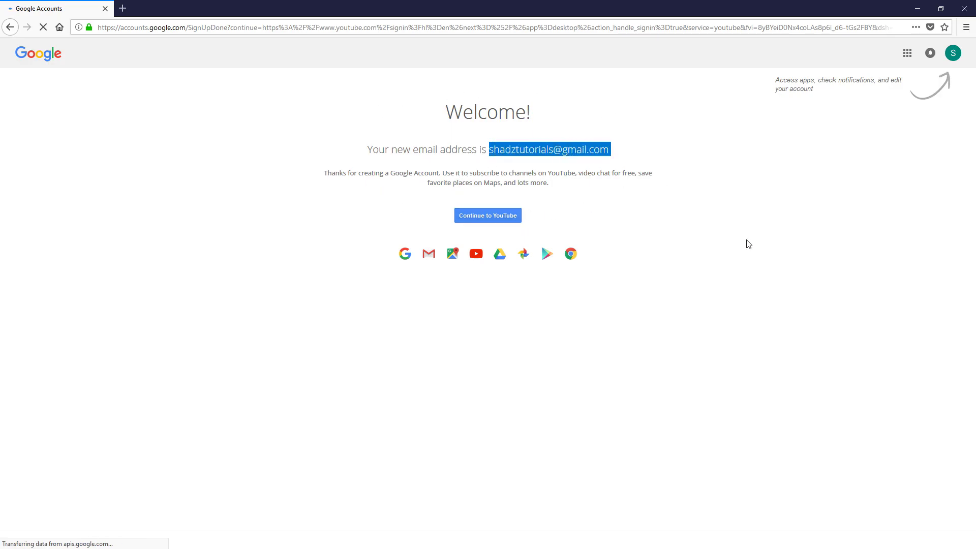
left_click(762, 242)
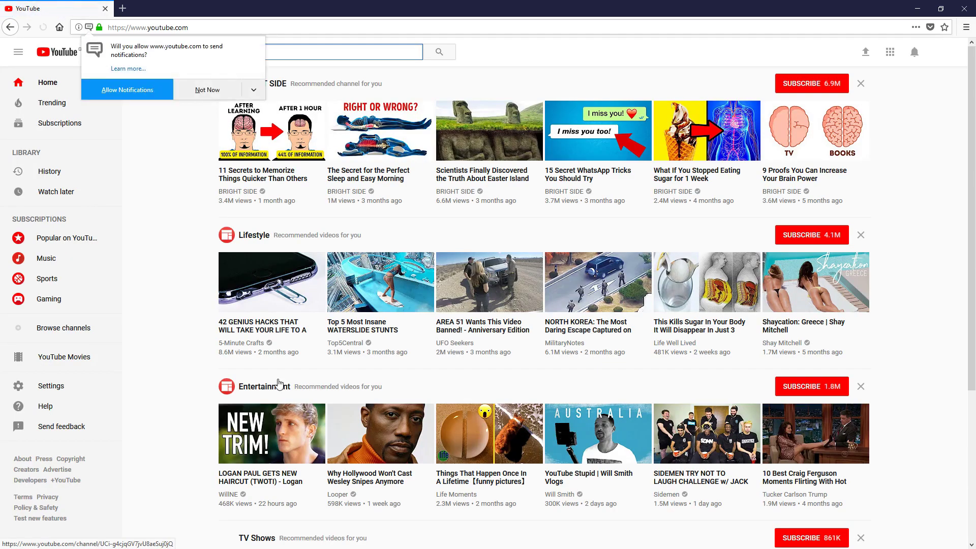
Step: Dismiss the notifications prompt and check the new account in the avatar menu
left_click(204, 90)
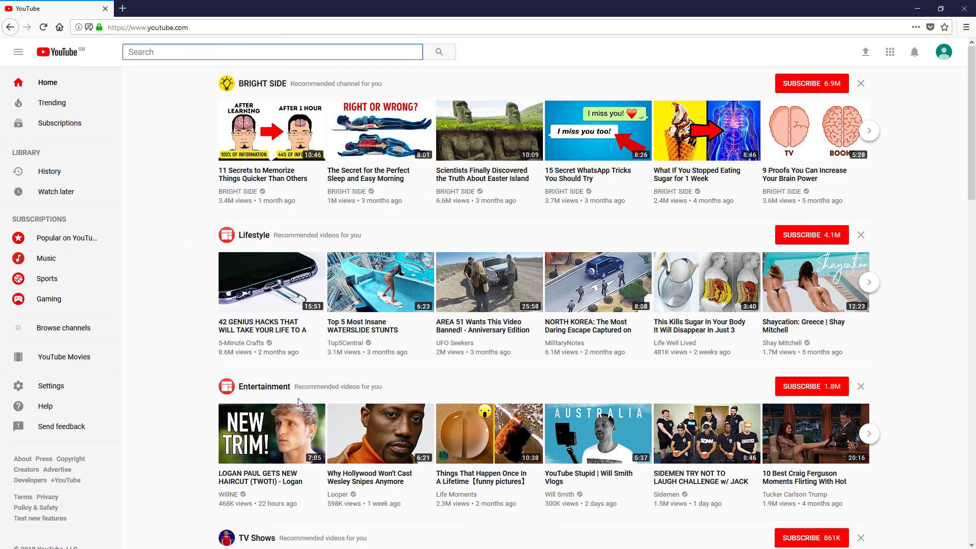
left_click(944, 54)
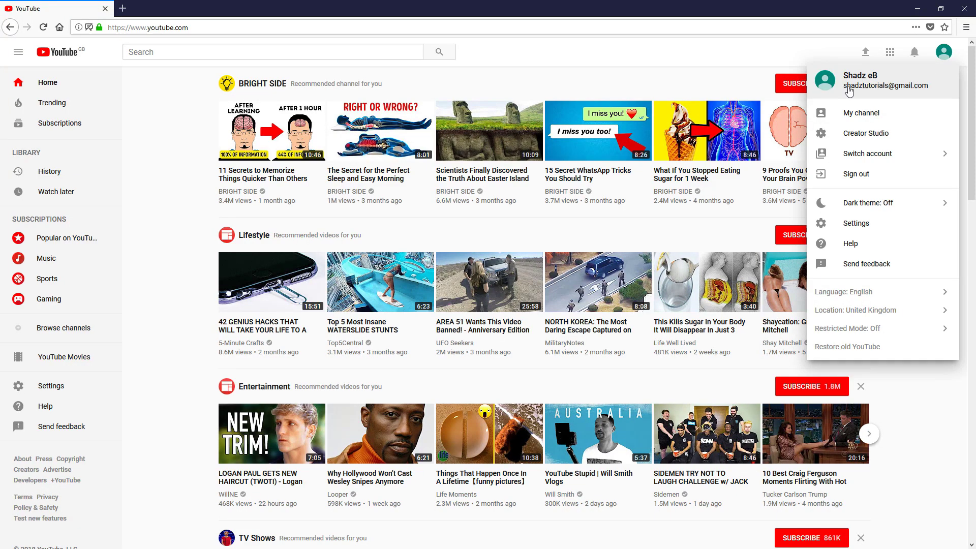
left_click(938, 472)
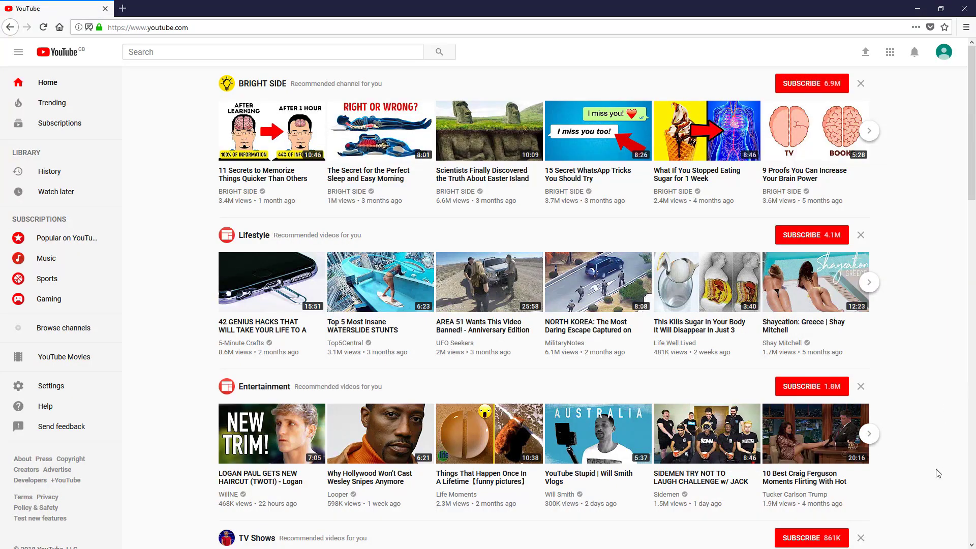
Step: Search for the meditation teacher's channel, open it, pause the trailer and list its videos
left_click(176, 51)
type("brian")
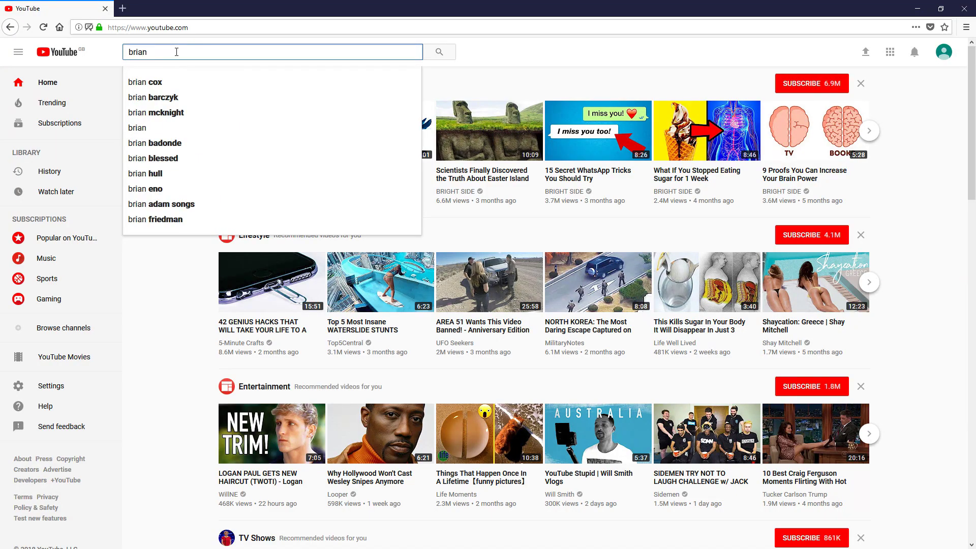
type(" mccullen")
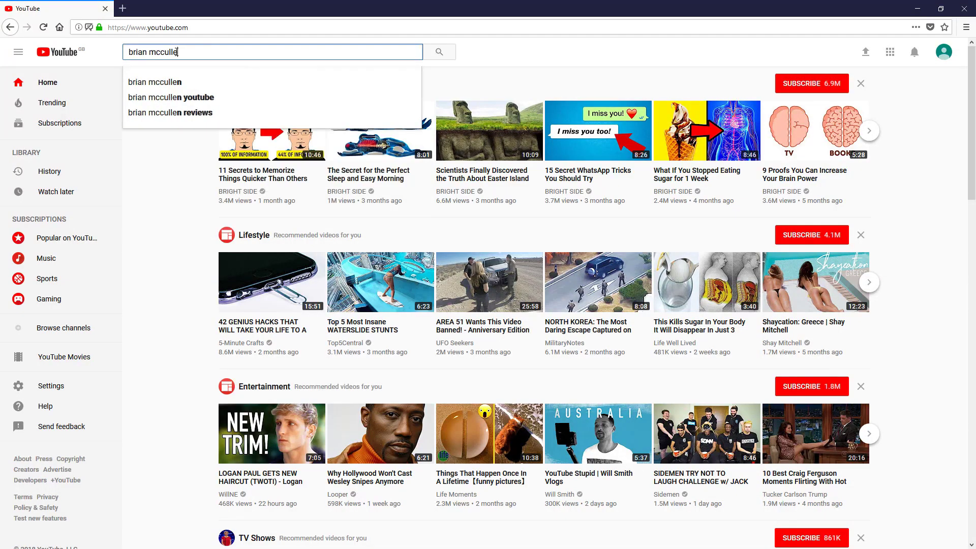
left_click(170, 82)
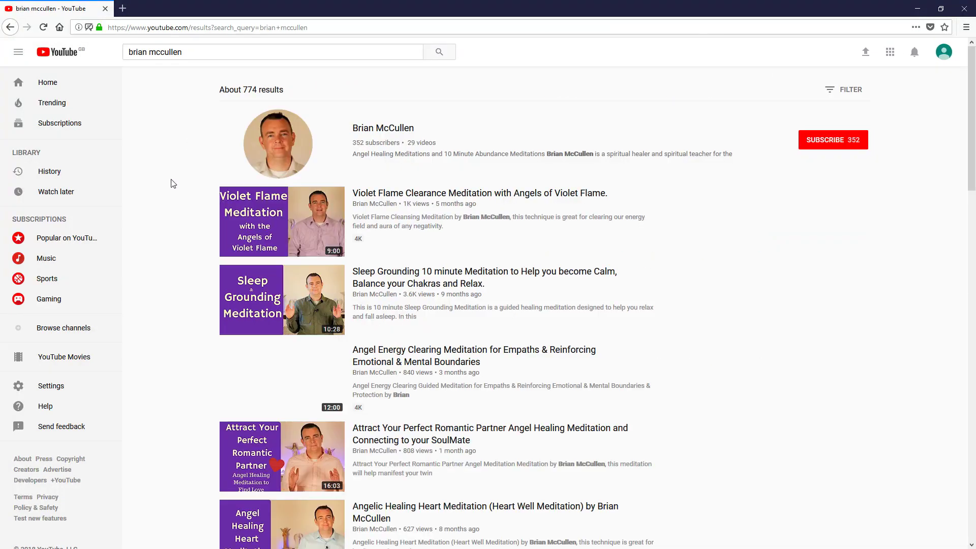
left_click(392, 128)
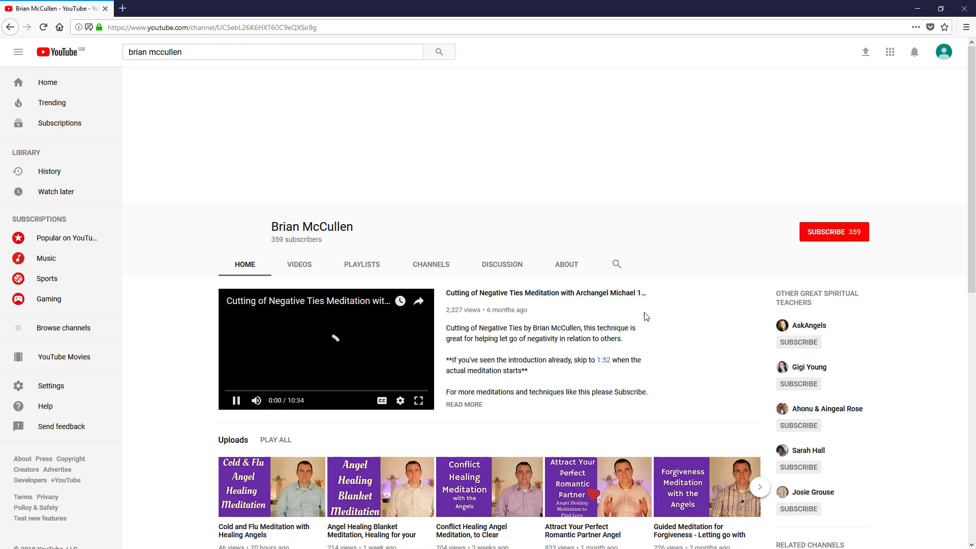
left_click(335, 390)
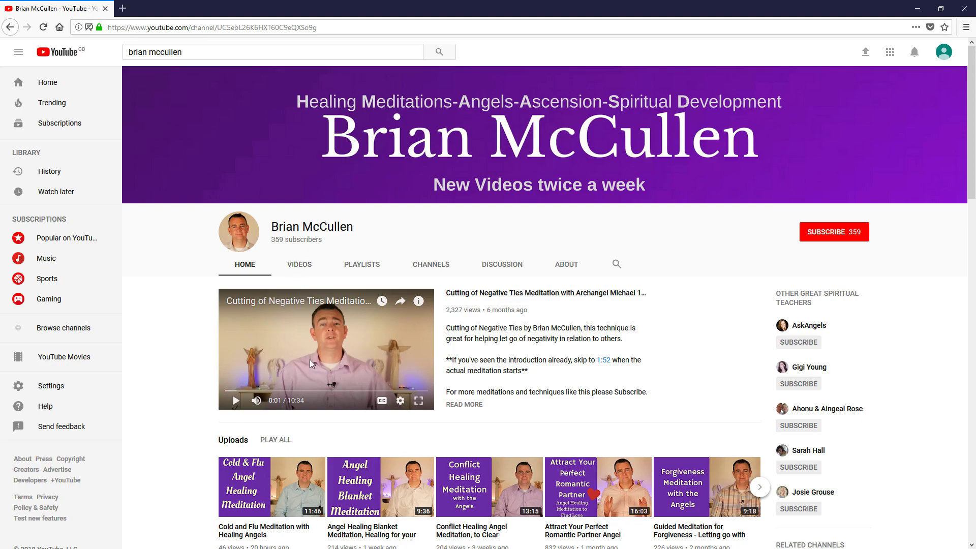
left_click(304, 267)
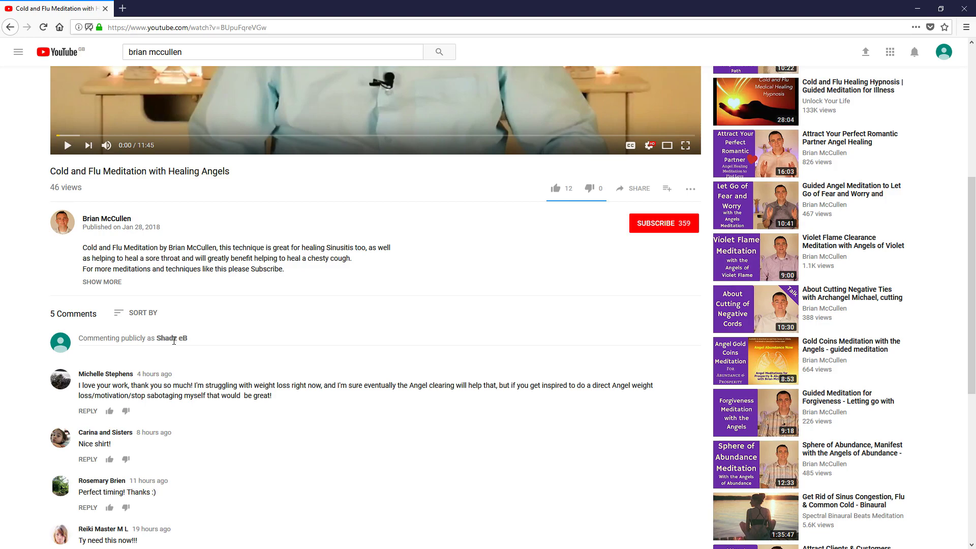
Step: Post the comment 'Great video mate, nice work.' on the video
left_click(123, 341)
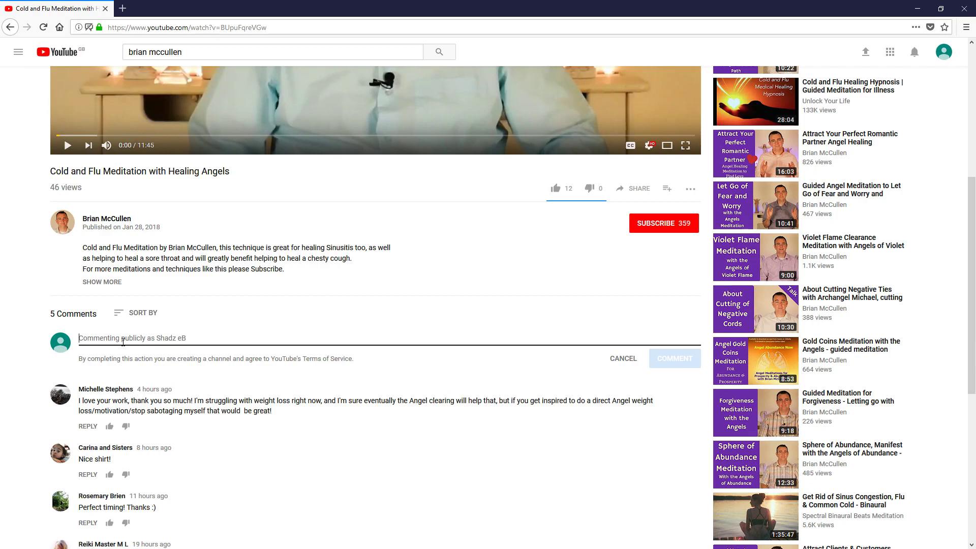
type("Great v")
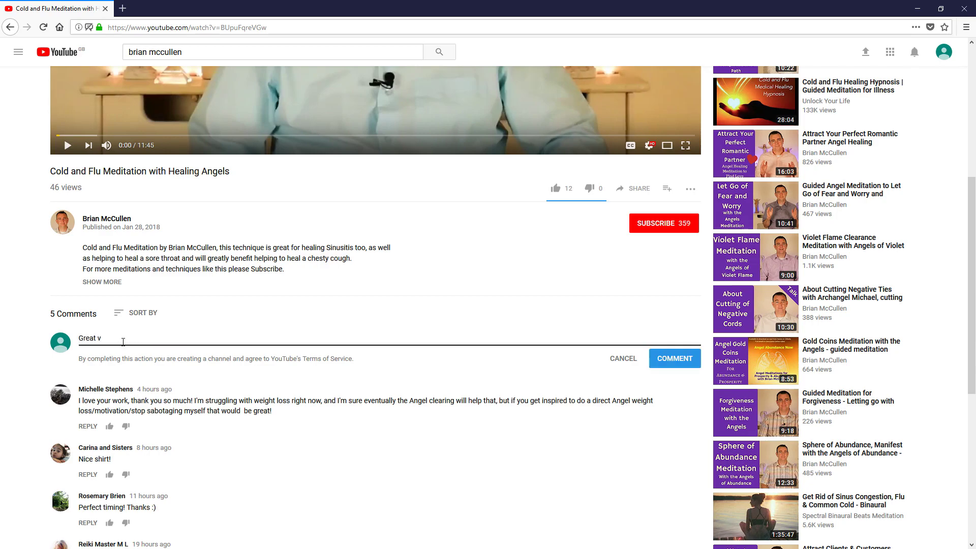
type("ideo mate, nice work.")
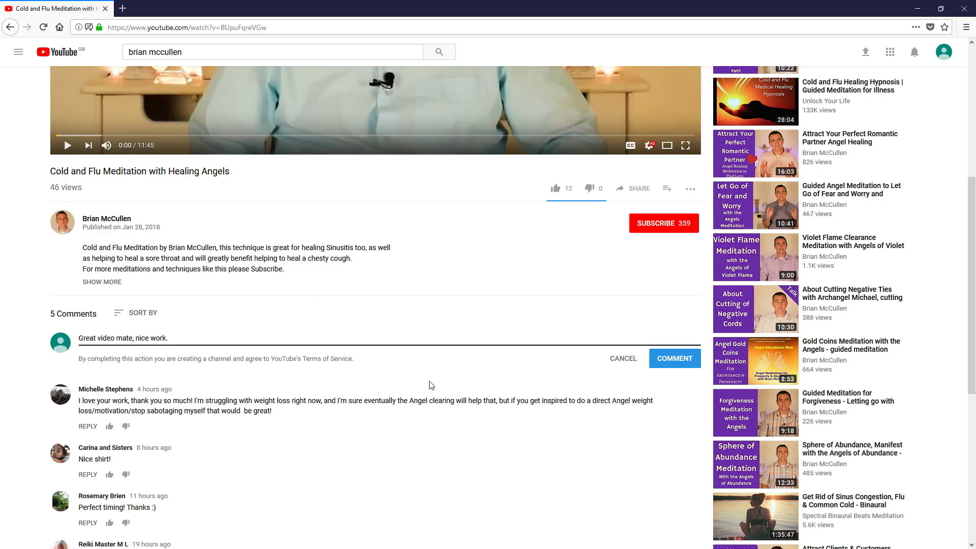
left_click(688, 366)
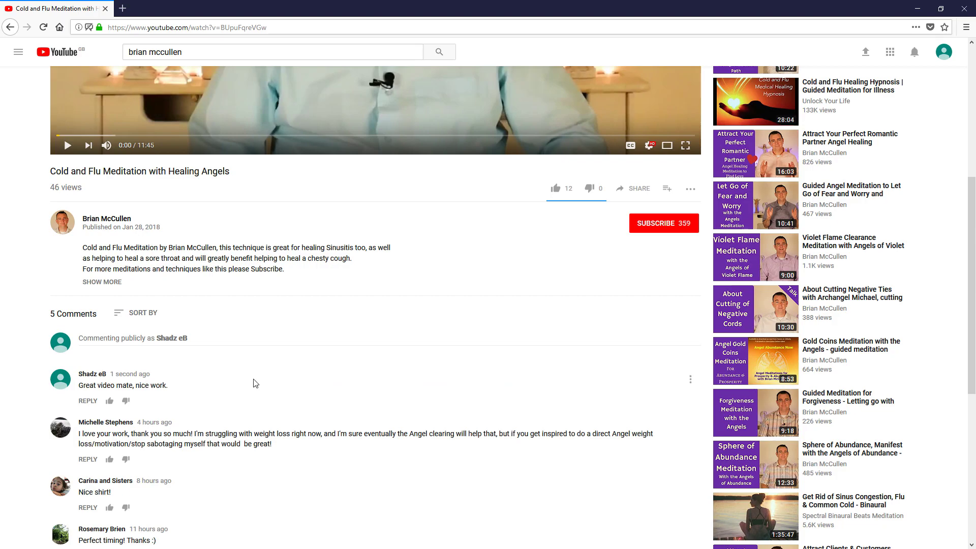
scroll(256, 384, "up", 5)
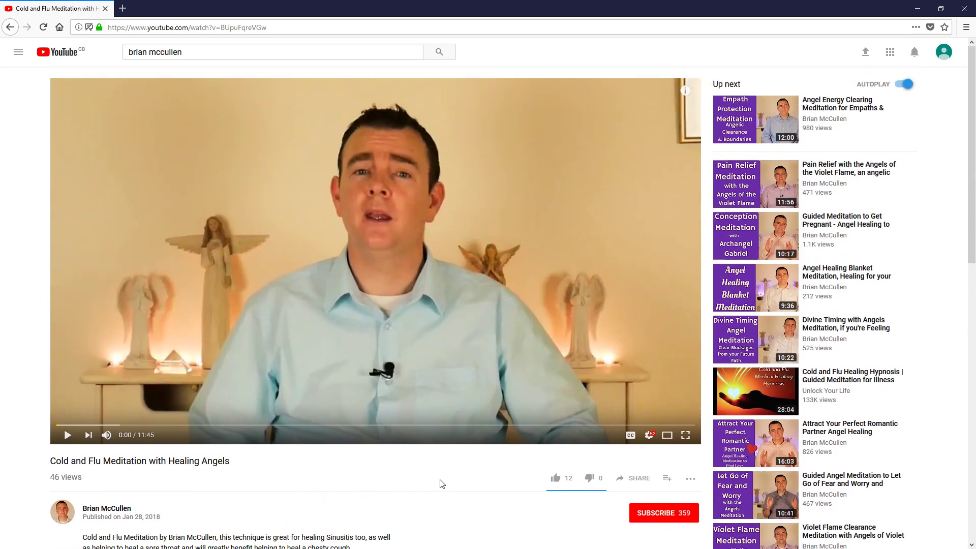
Step: Open My channel from the avatar menu and enter Customize Channel
left_click(56, 51)
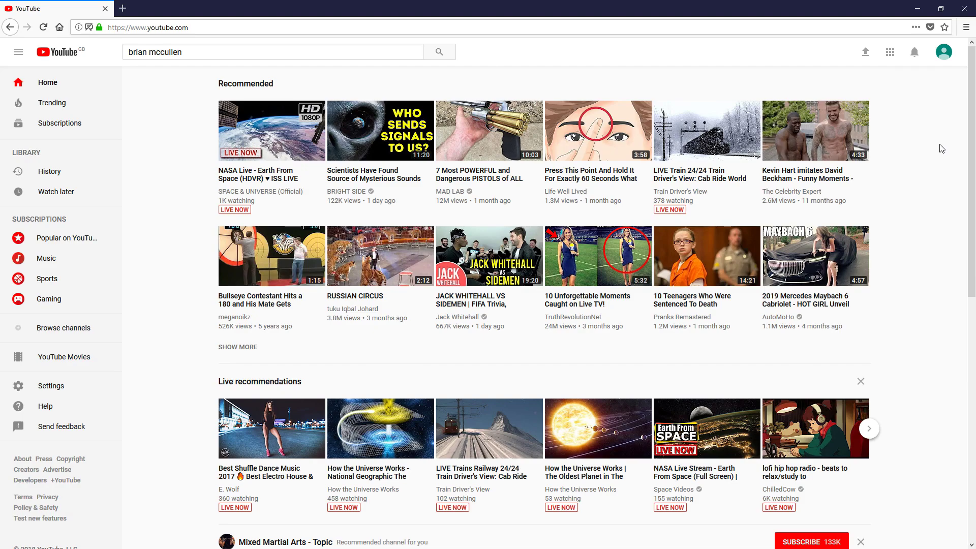
left_click(943, 53)
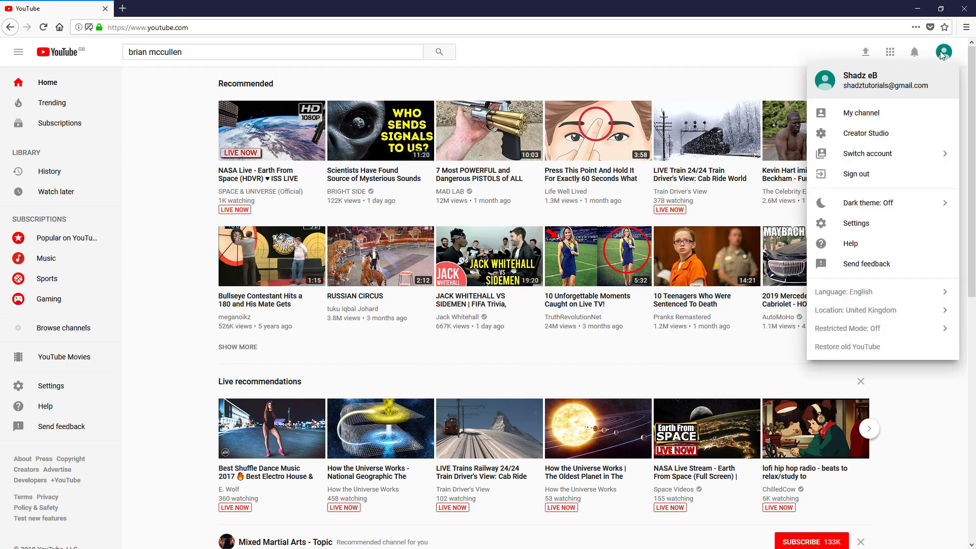
left_click(870, 114)
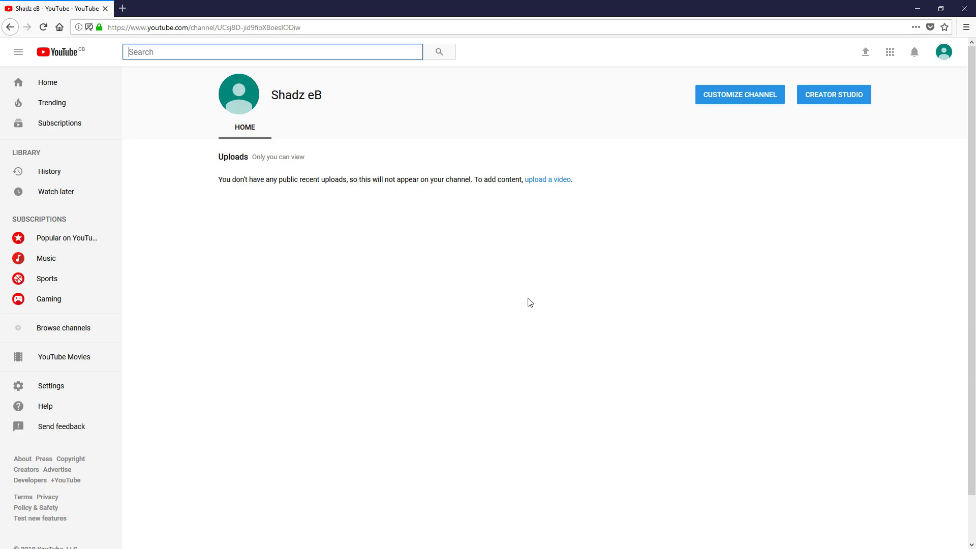
left_click(728, 99)
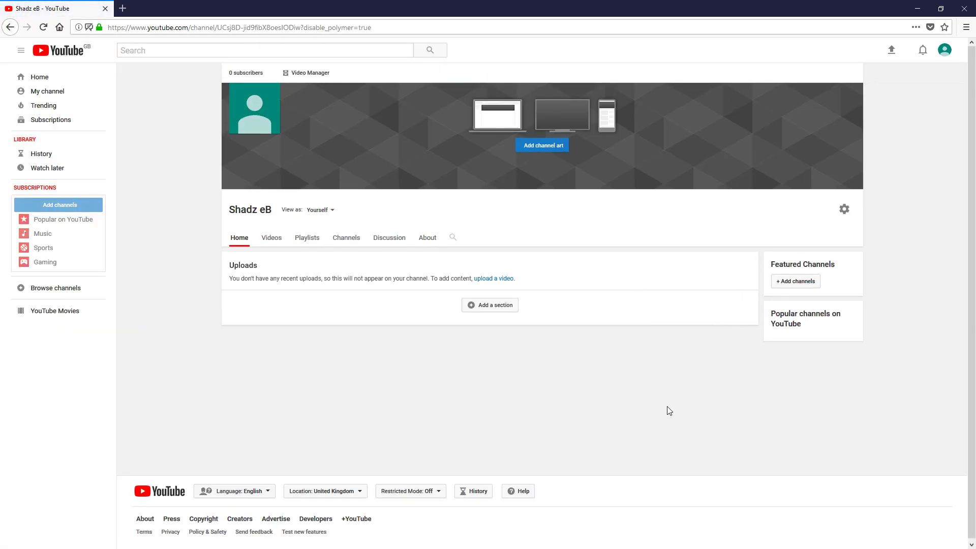
Step: Upload the FRESH image from the Desktop as the channel art banner
left_click(540, 148)
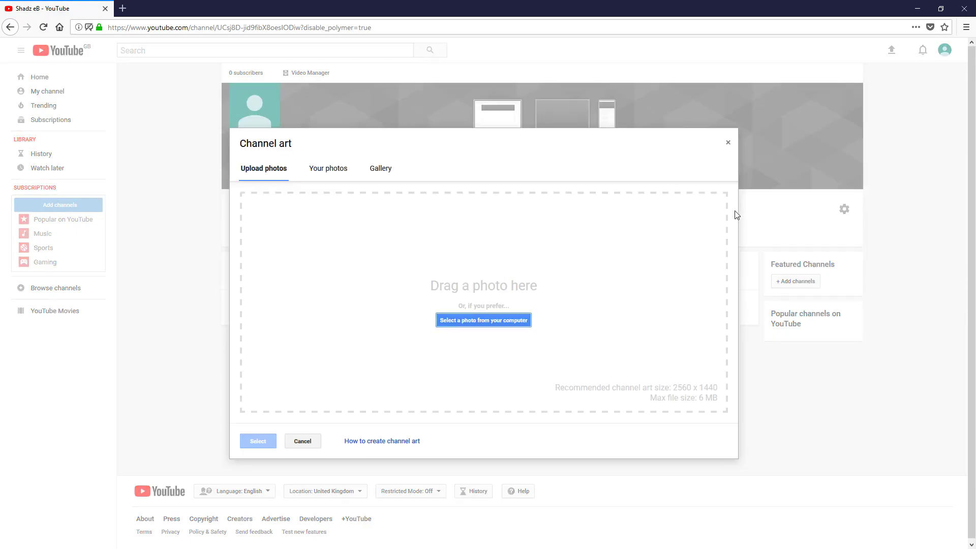
left_click(507, 318)
left_click(61, 76)
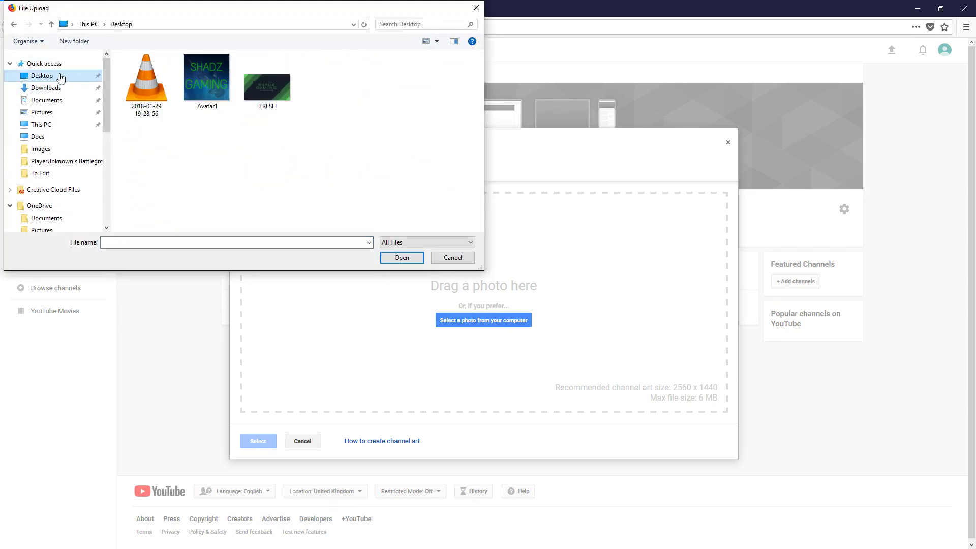
left_click(206, 78)
left_click(267, 86)
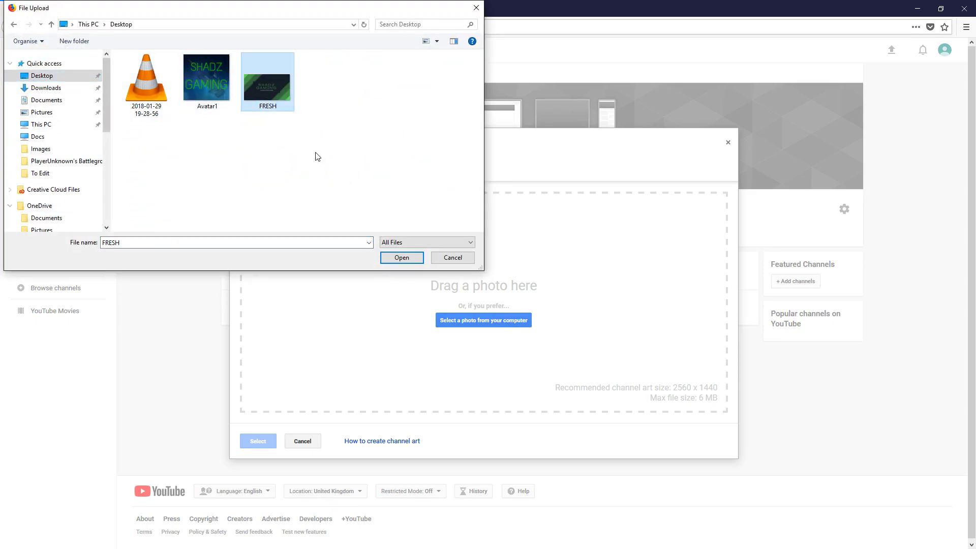
left_click(401, 258)
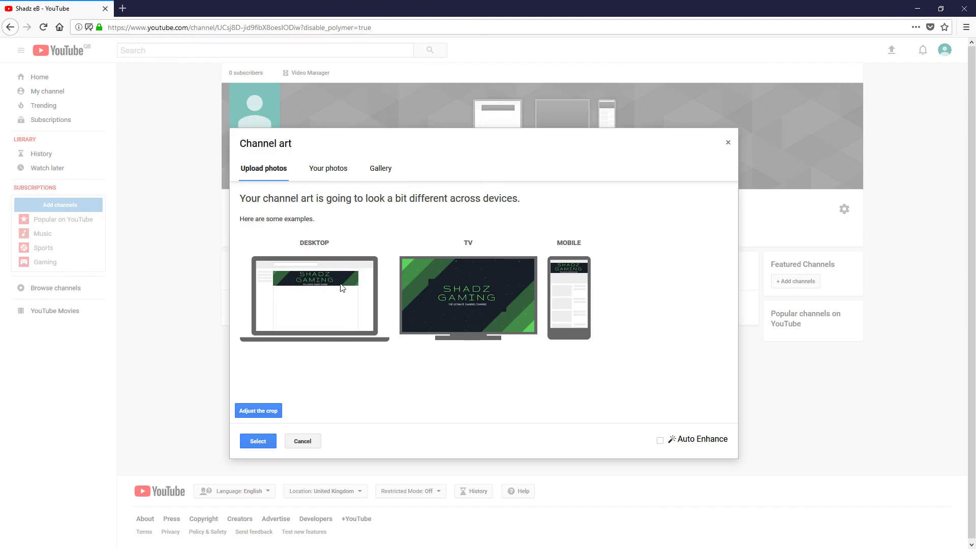
left_click(258, 441)
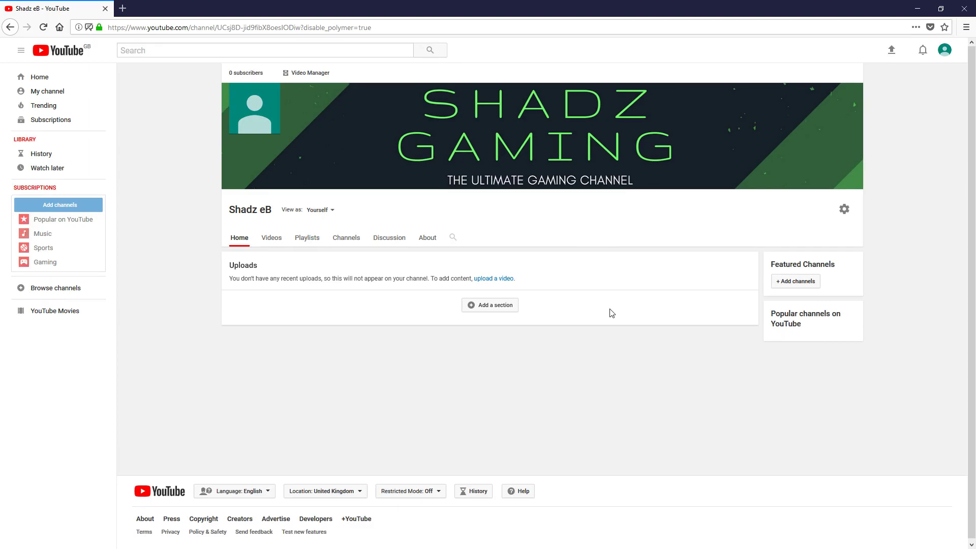
mouse_move(334, 131)
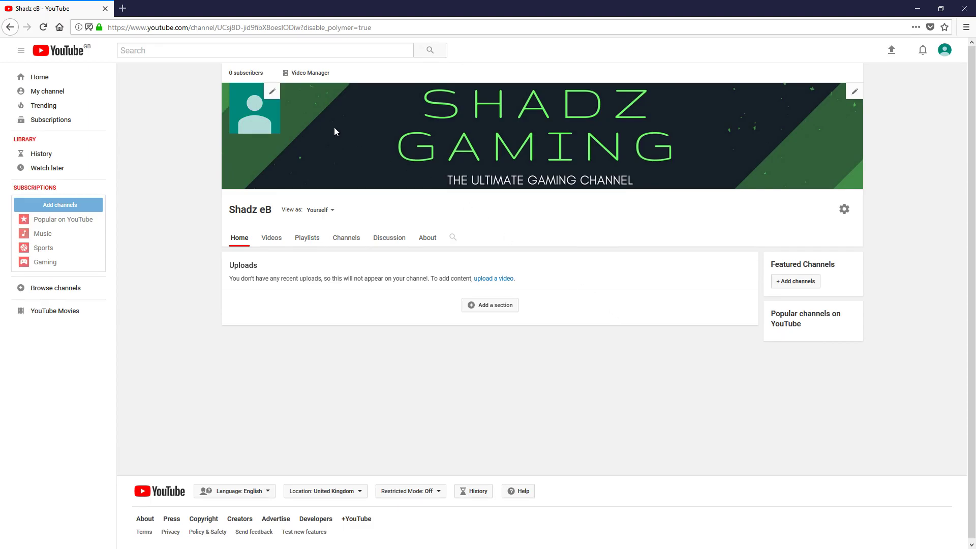
Step: Upload Avatar1 from the Desktop as the Google profile photo, then close the About me tab
left_click(271, 93)
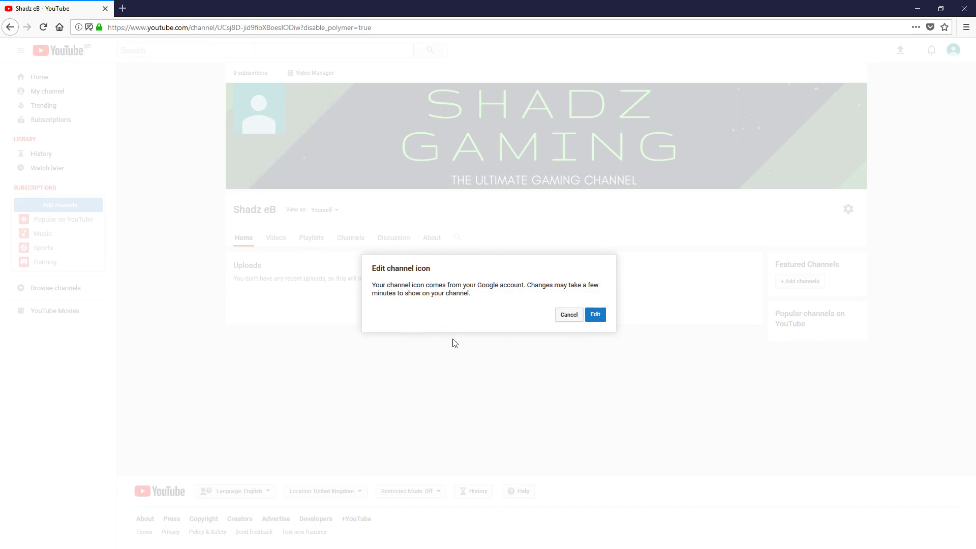
left_click(597, 317)
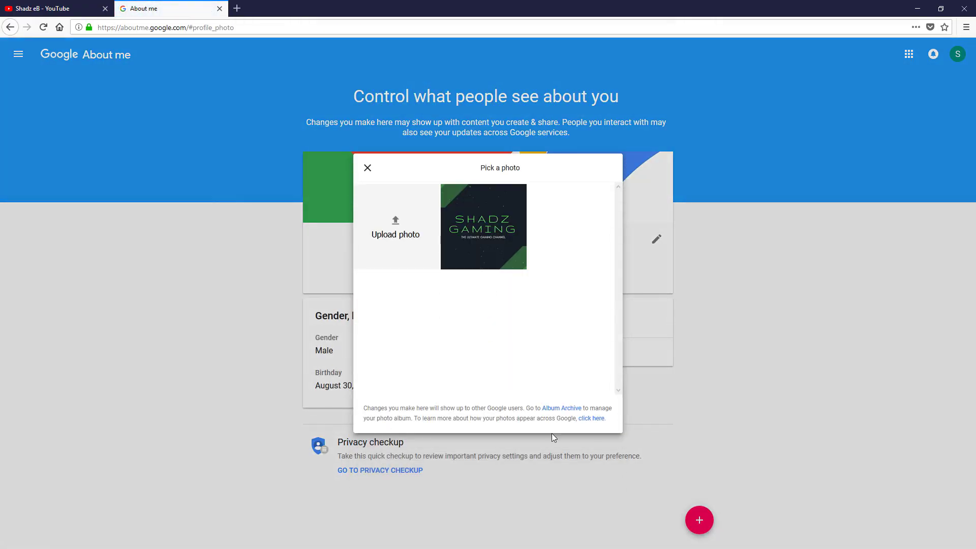
left_click(396, 228)
left_click(56, 76)
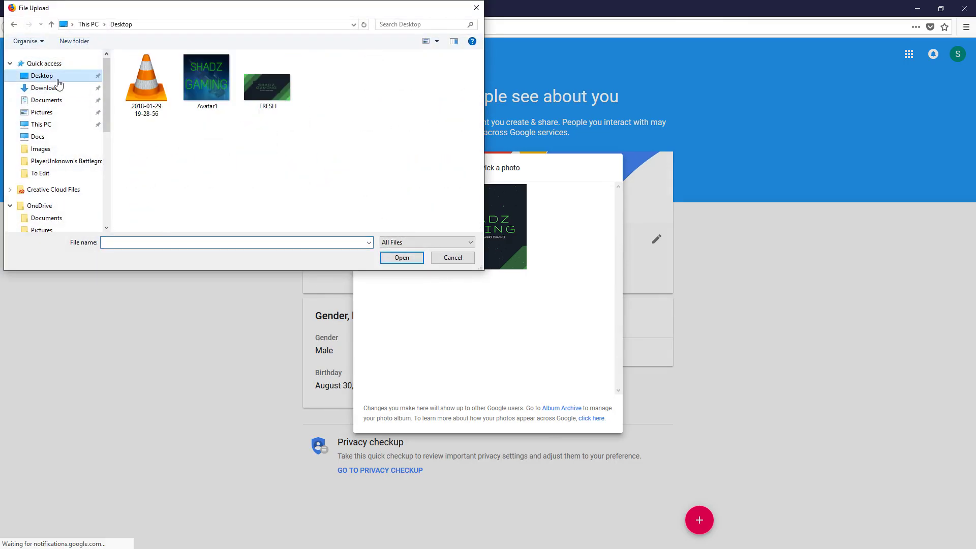
left_click(213, 88)
left_click(415, 262)
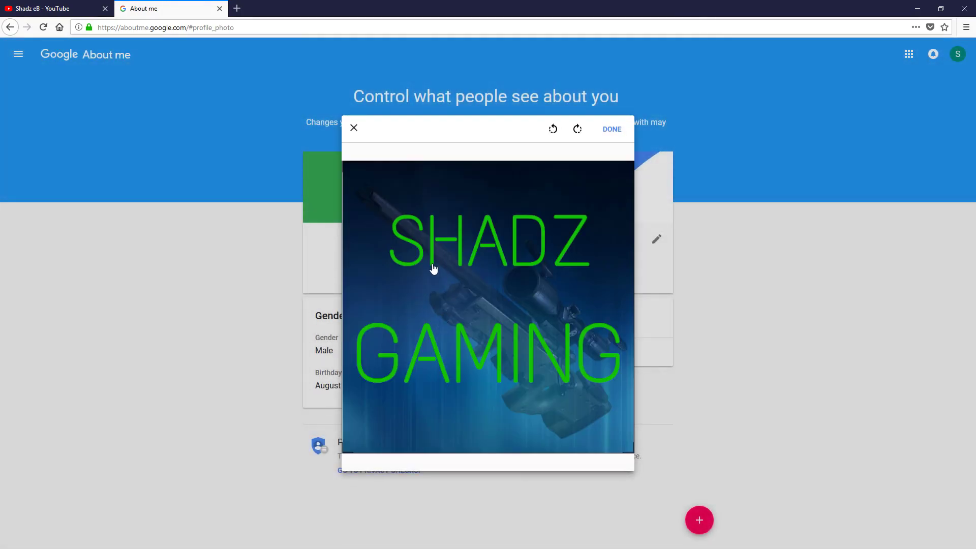
left_click(610, 130)
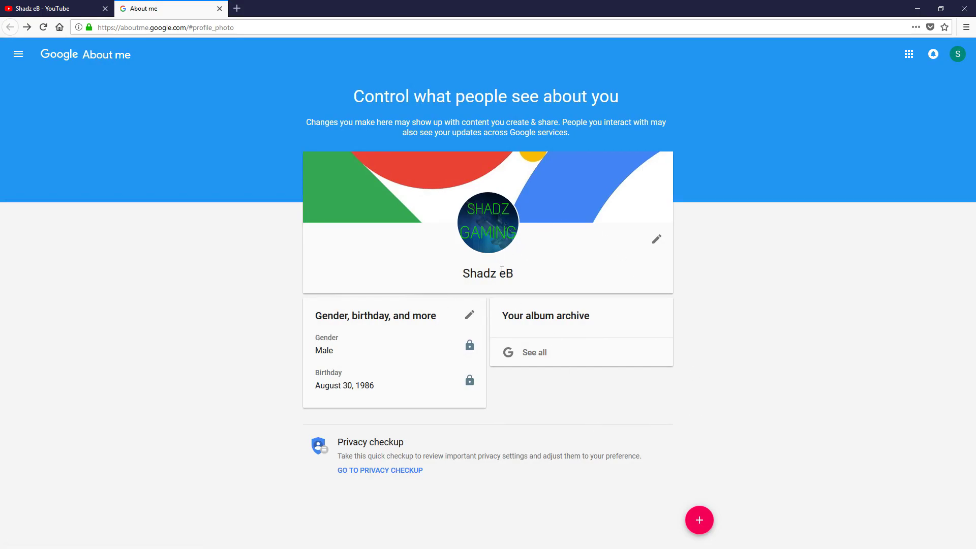
left_click(221, 14)
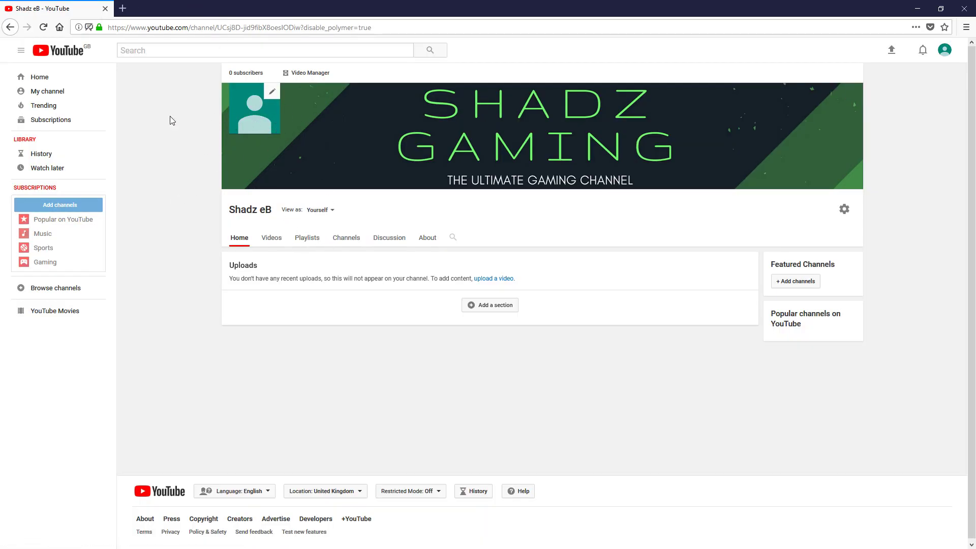
key("F5")
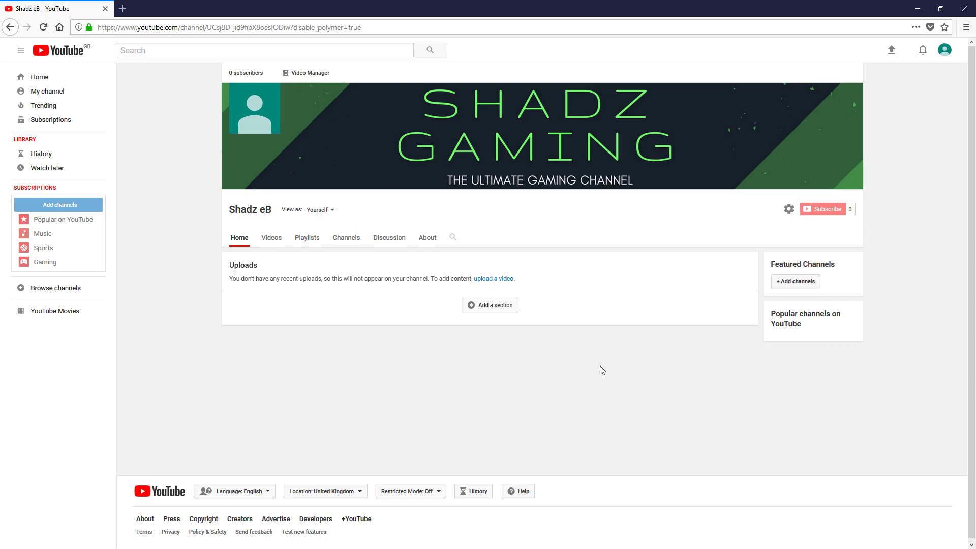
left_click(495, 306)
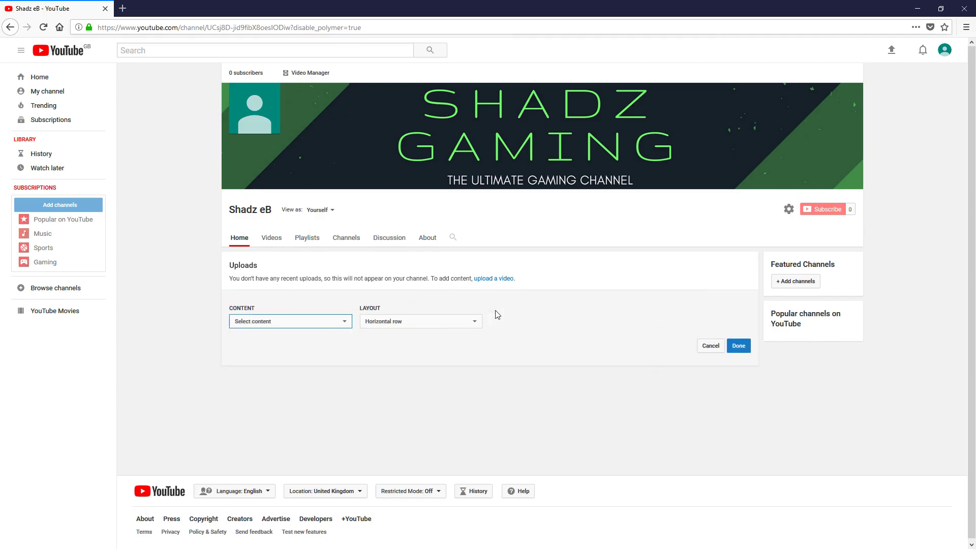
left_click(341, 322)
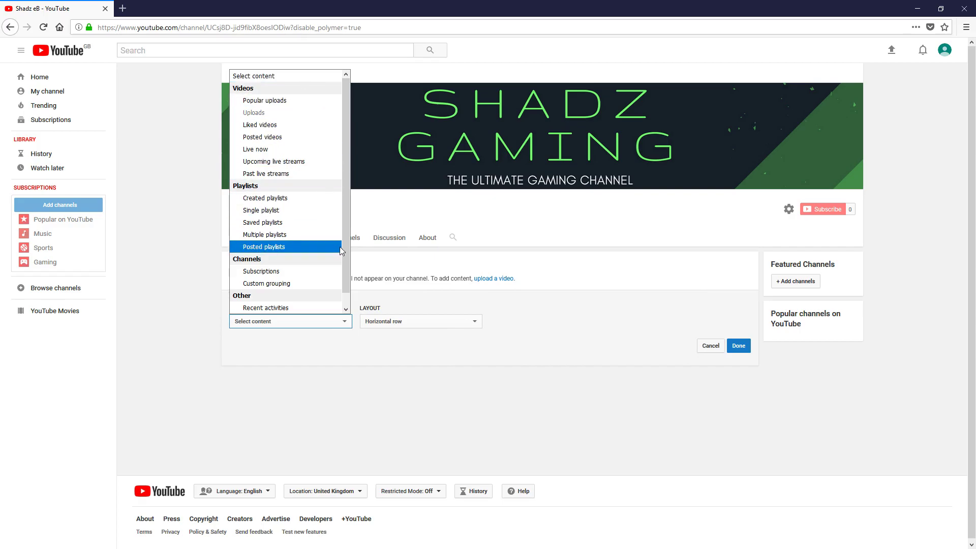
scroll(348, 221, "down", 1)
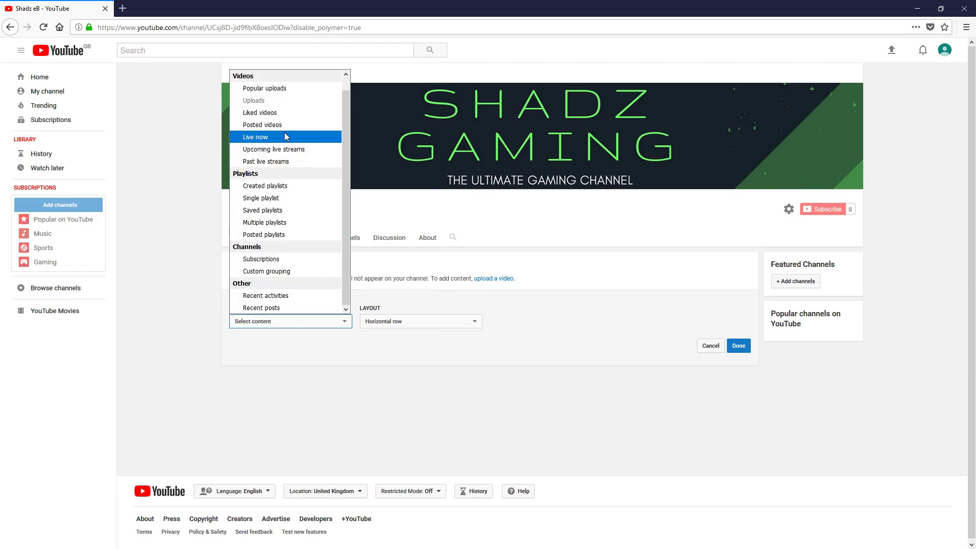
scroll(292, 147, "up", 1)
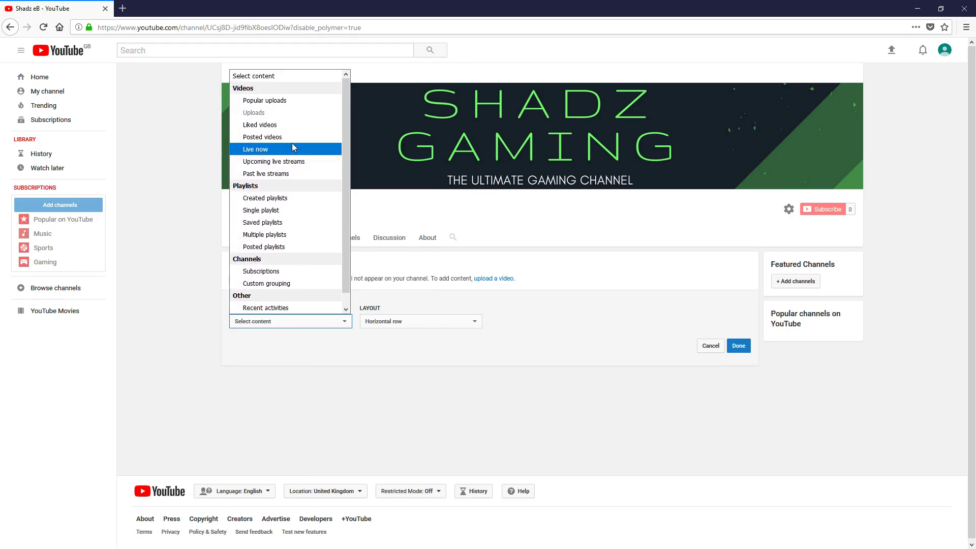
left_click(602, 370)
left_click(710, 348)
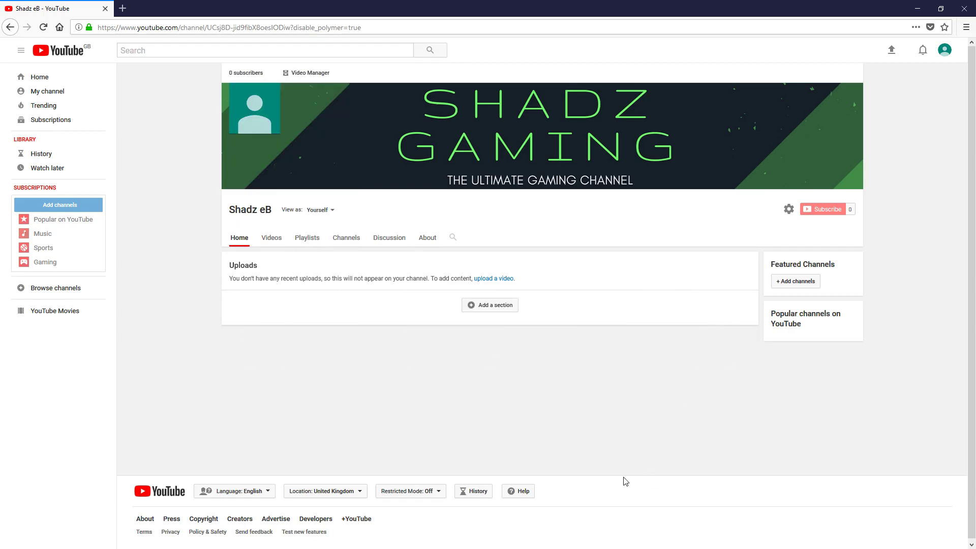
left_click(944, 50)
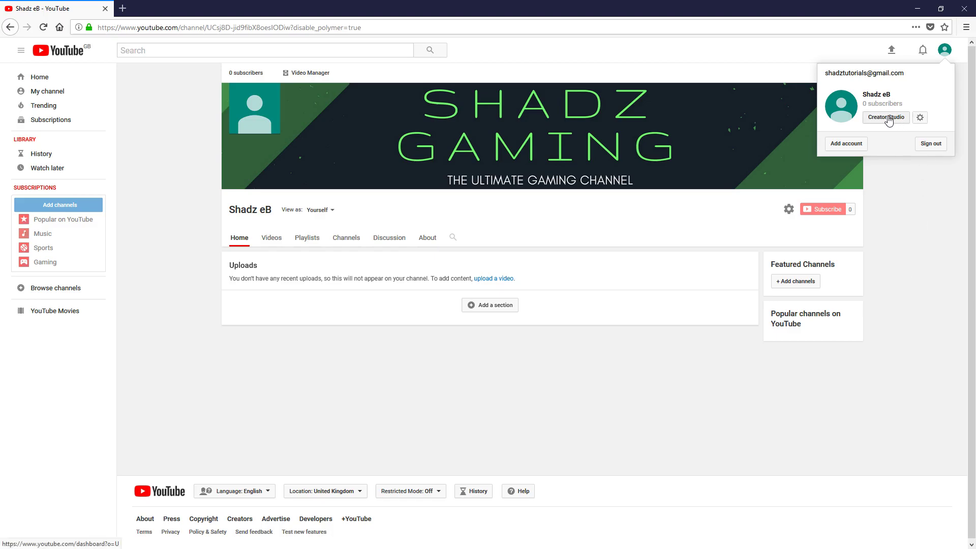
left_click(921, 118)
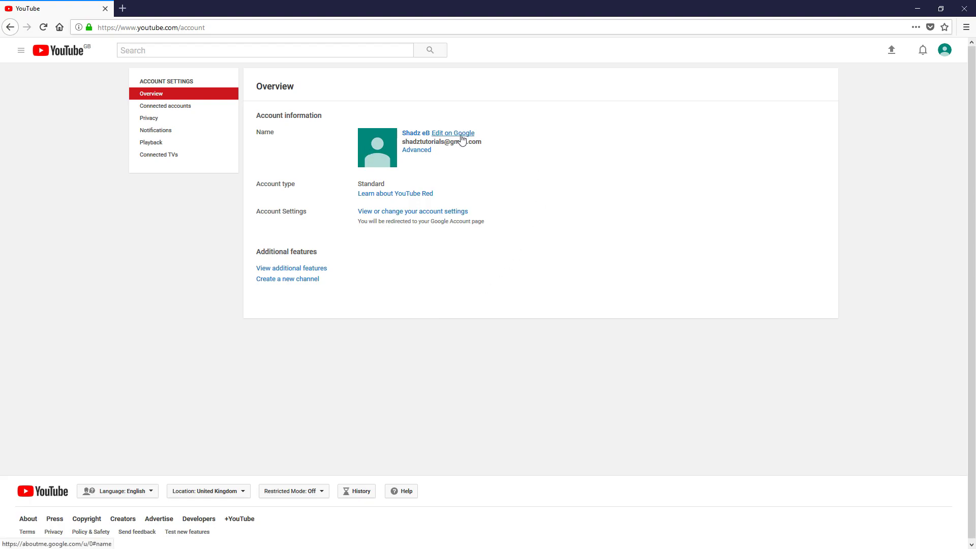
left_click(462, 135)
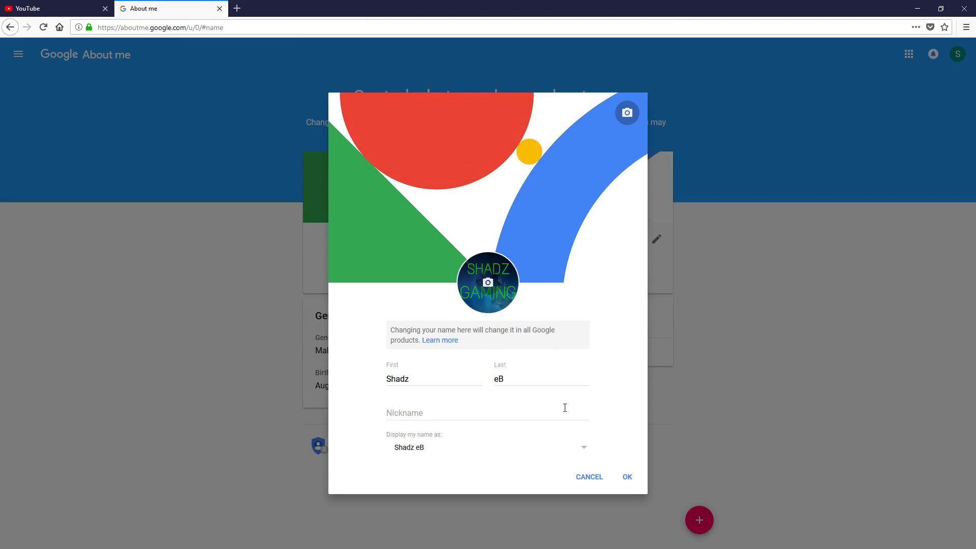
left_click(589, 481)
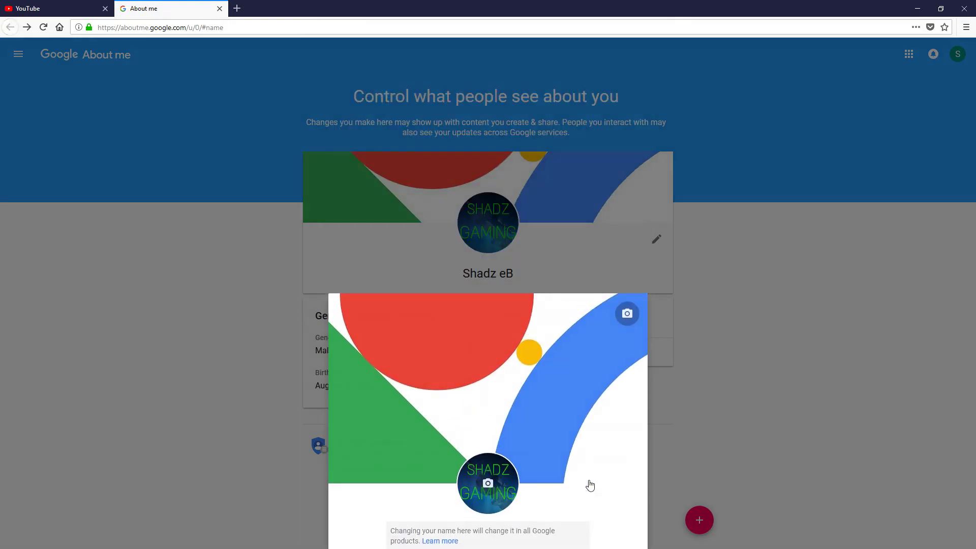
Step: Close the About me tab and browse the Connected accounts, Privacy, Notifications, Playback and Connected TVs settings
left_click(219, 9)
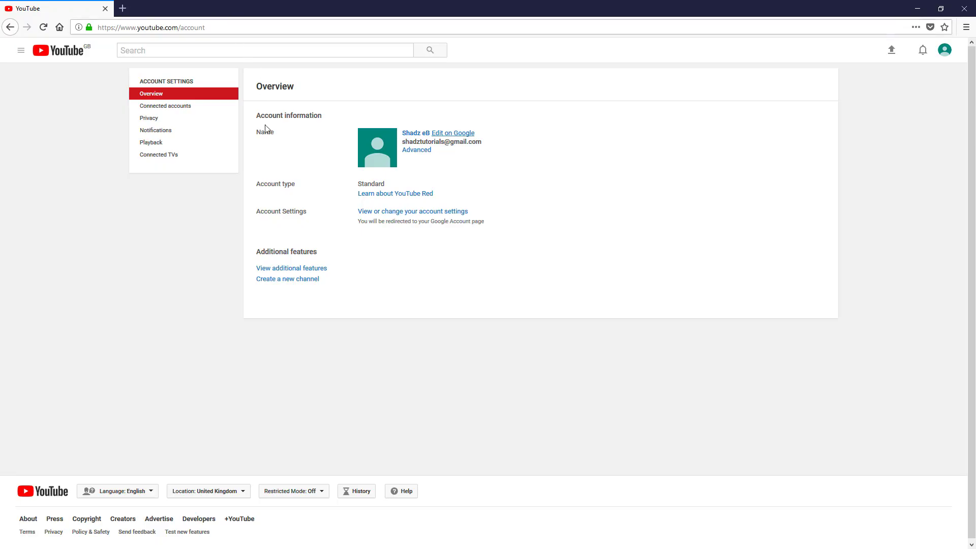
left_click(186, 110)
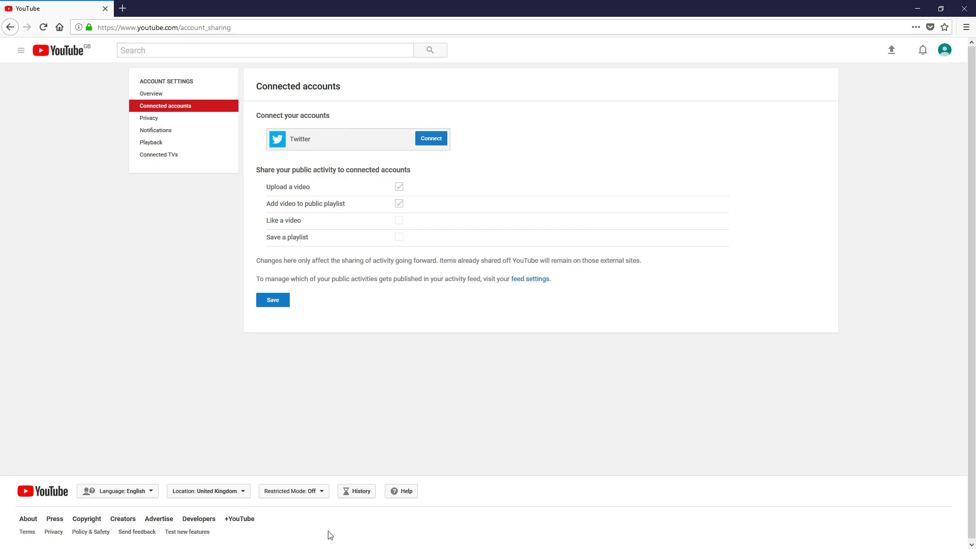
left_click(160, 120)
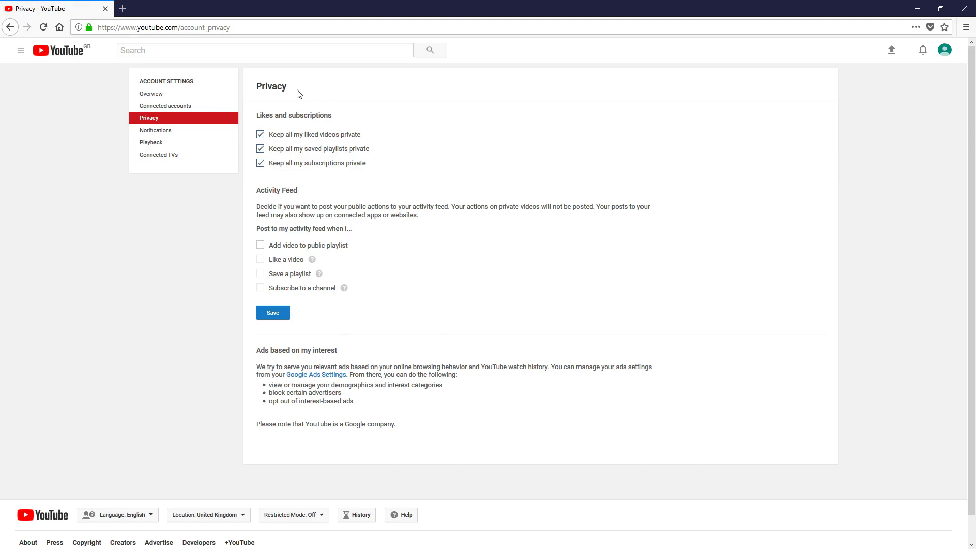
left_click(157, 134)
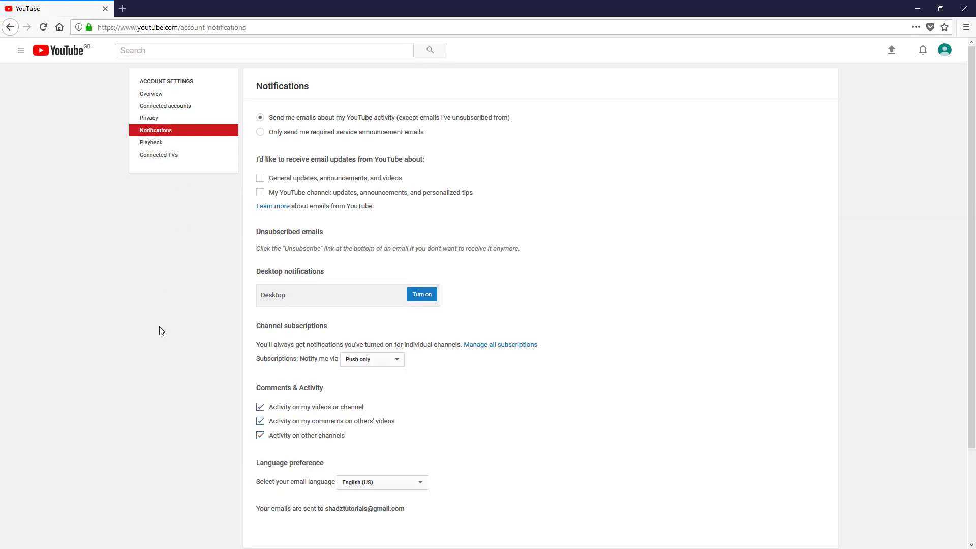
scroll(476, 451, "down", 3)
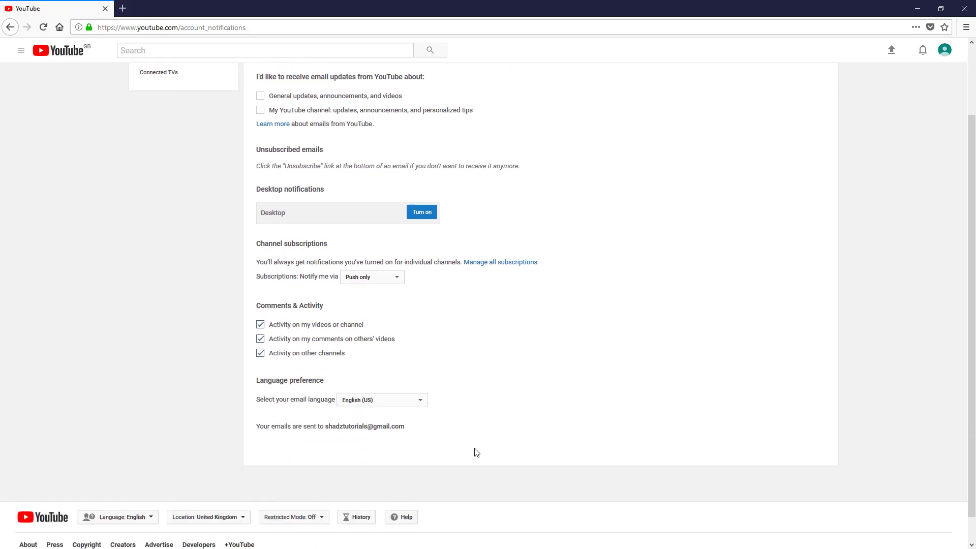
scroll(476, 452, "up", 3)
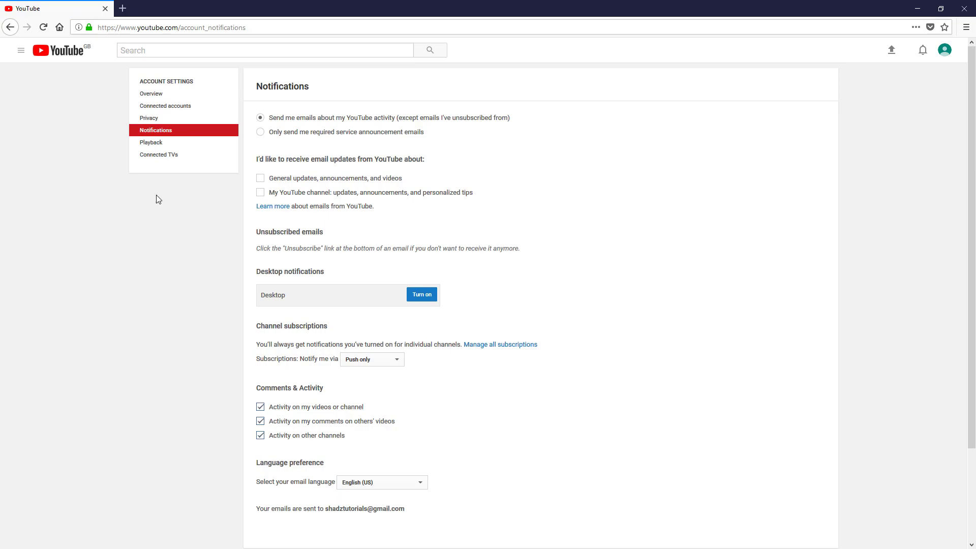
left_click(150, 143)
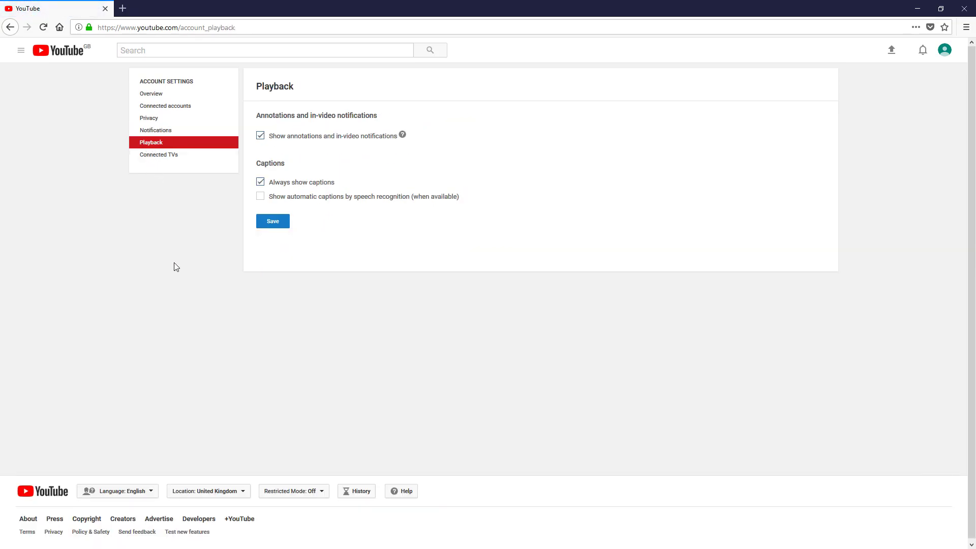
left_click(170, 162)
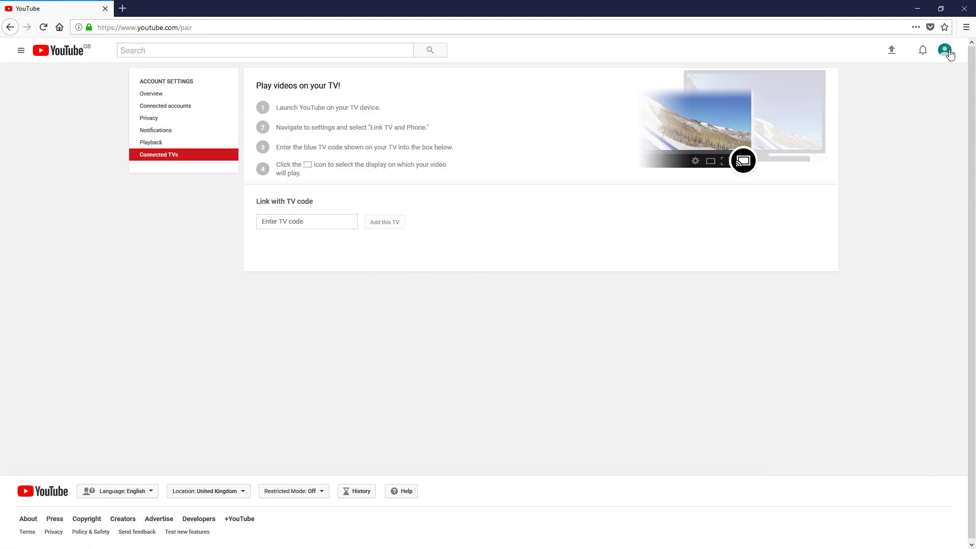
Step: Open Creator Studio from the avatar menu and dismiss the dashboard customisation tip
left_click(945, 50)
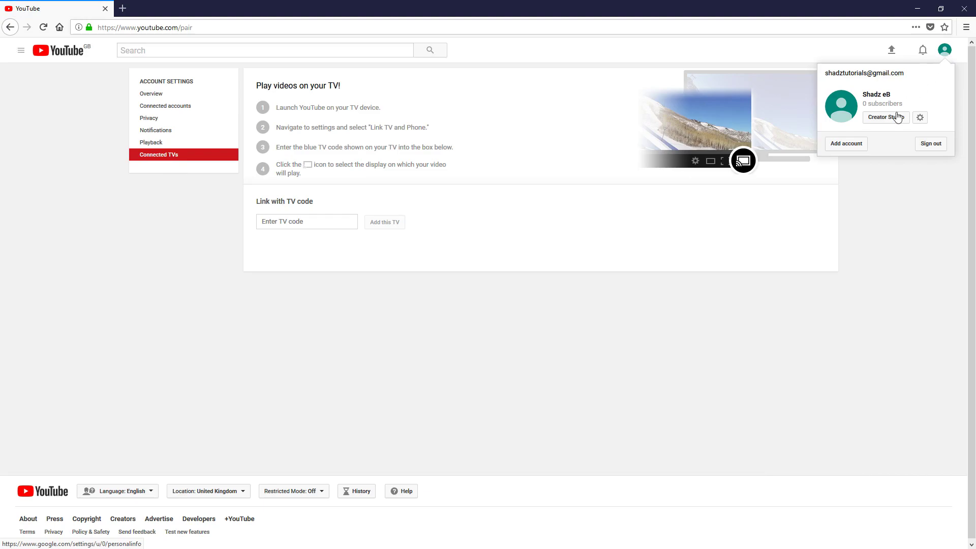
left_click(891, 117)
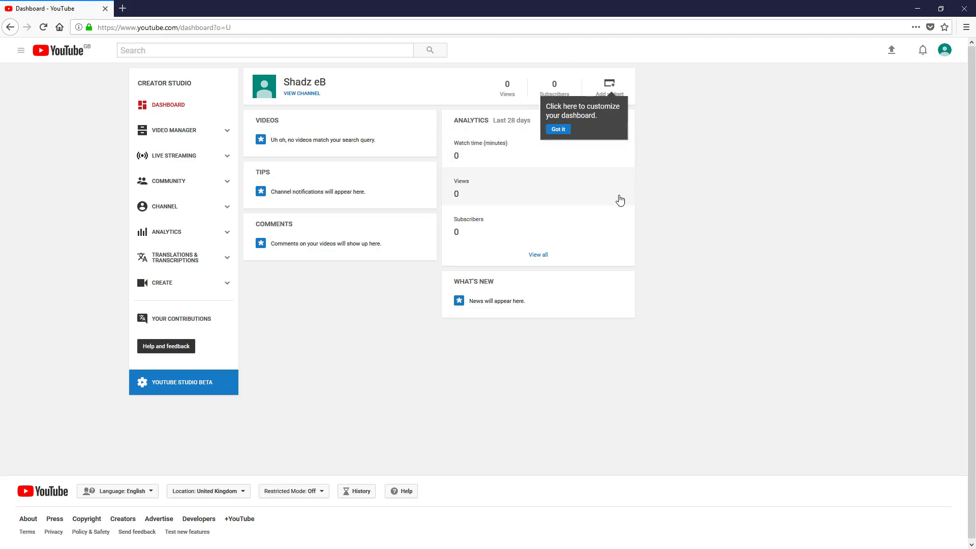
left_click(558, 129)
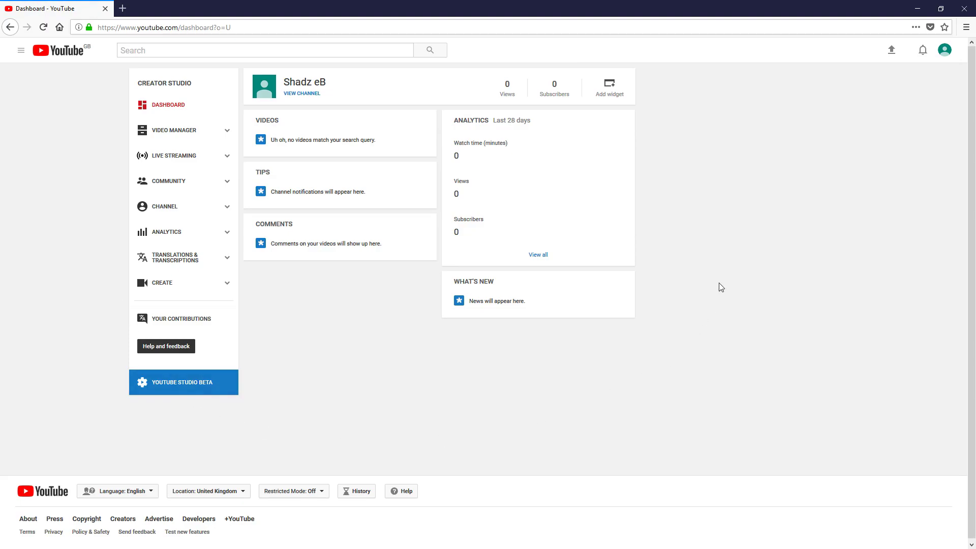
Step: Visit Video Manager, Live Streaming and Comments, ending on the empty Likely spam tab
left_click(228, 133)
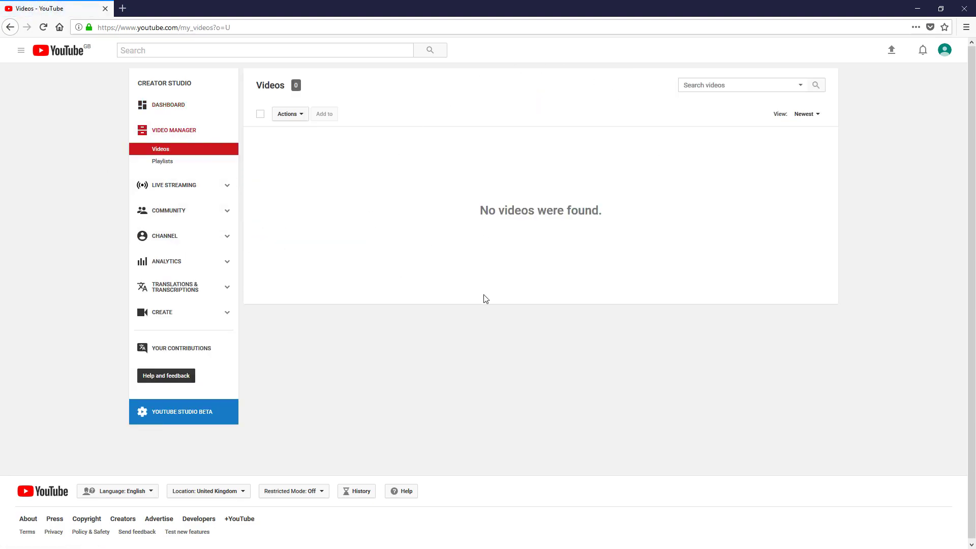
left_click(224, 188)
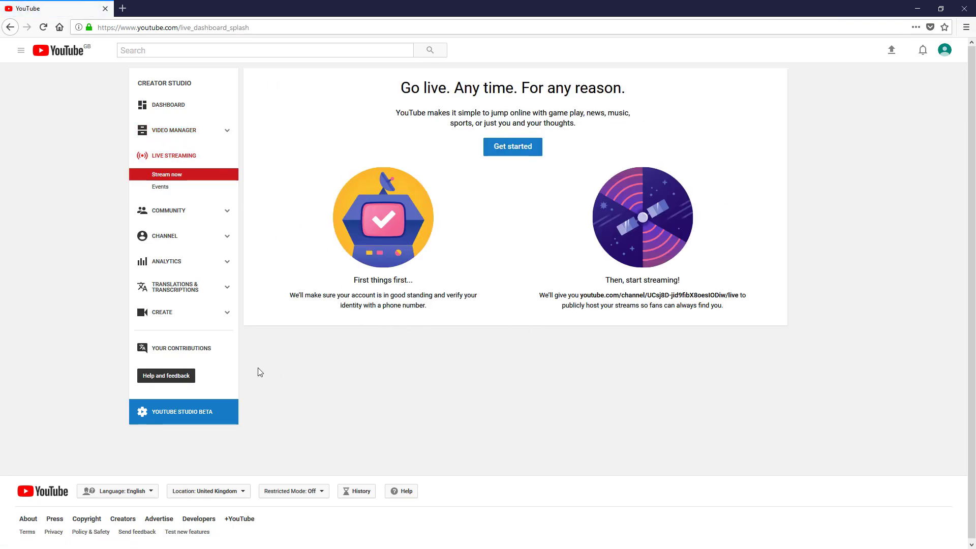
left_click(231, 214)
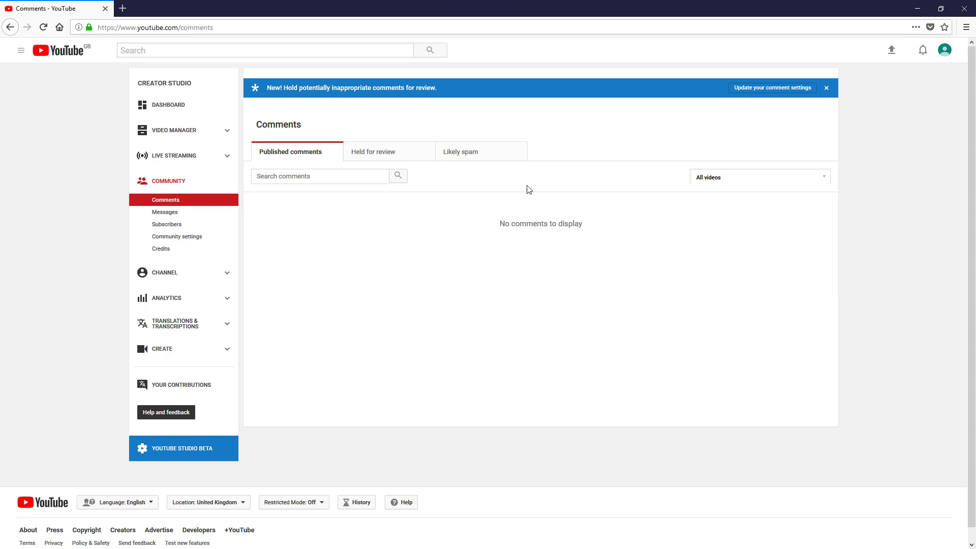
left_click(455, 155)
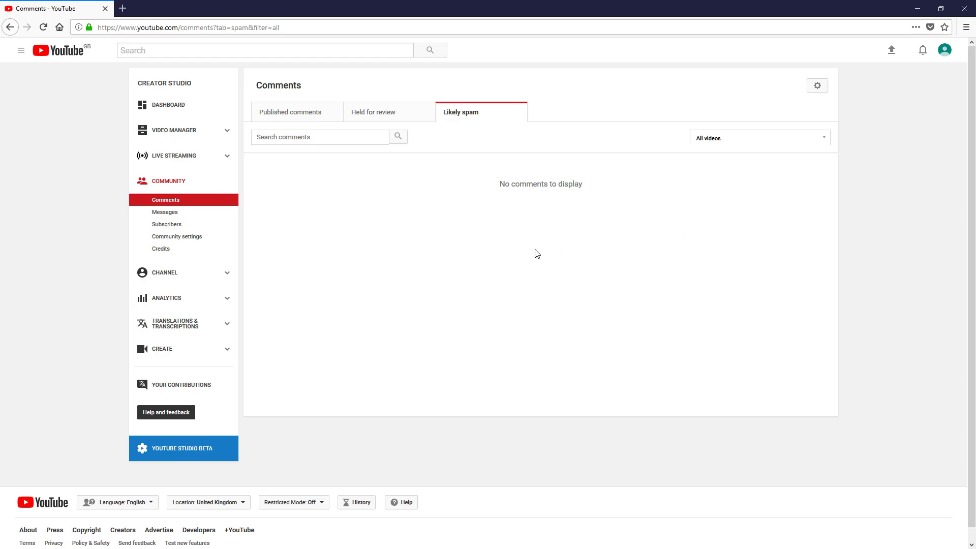
Step: Review the channel's Status and features page, then view Analytics showing no activity Dec 31, 2017 – Jan 27, 2018
left_click(223, 280)
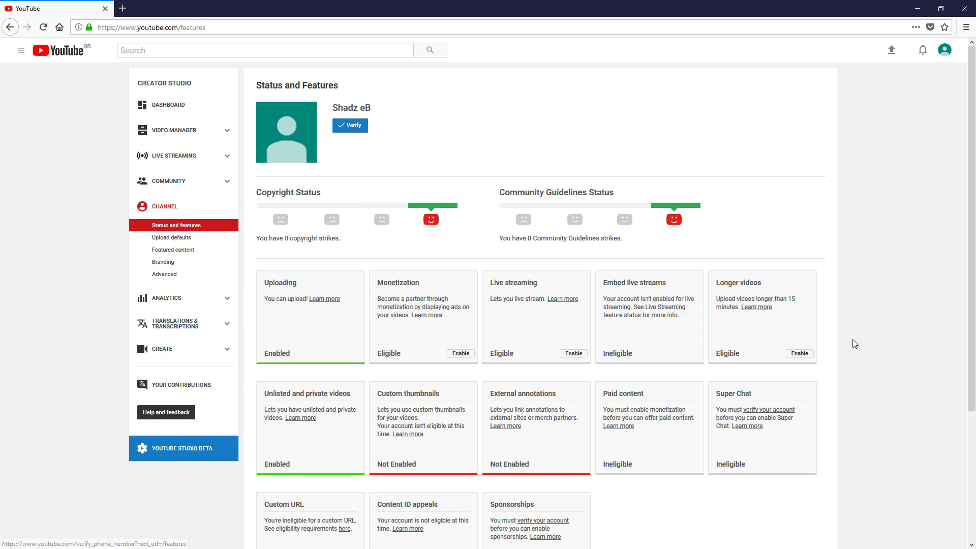
scroll(825, 260, "down", 2)
scroll(824, 260, "down", 4)
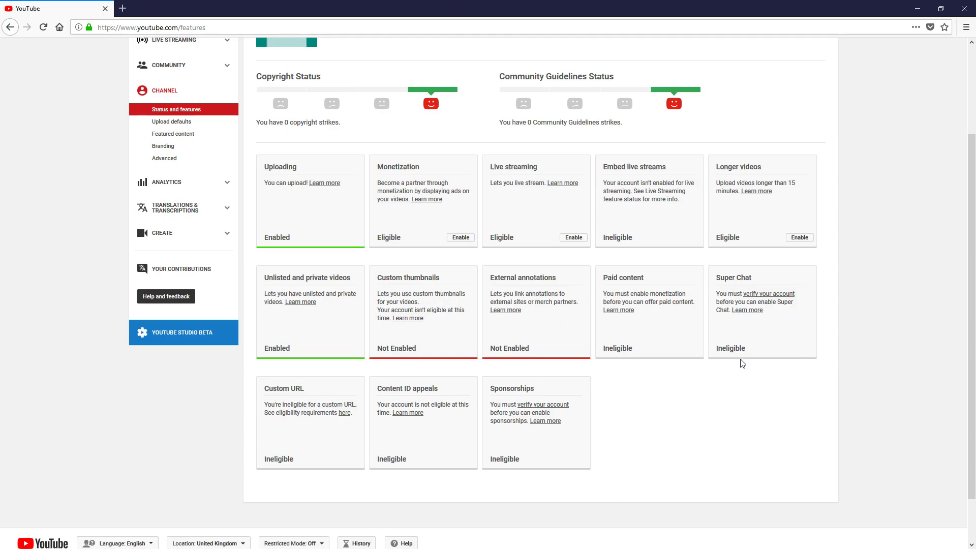
scroll(725, 409, "up", 2)
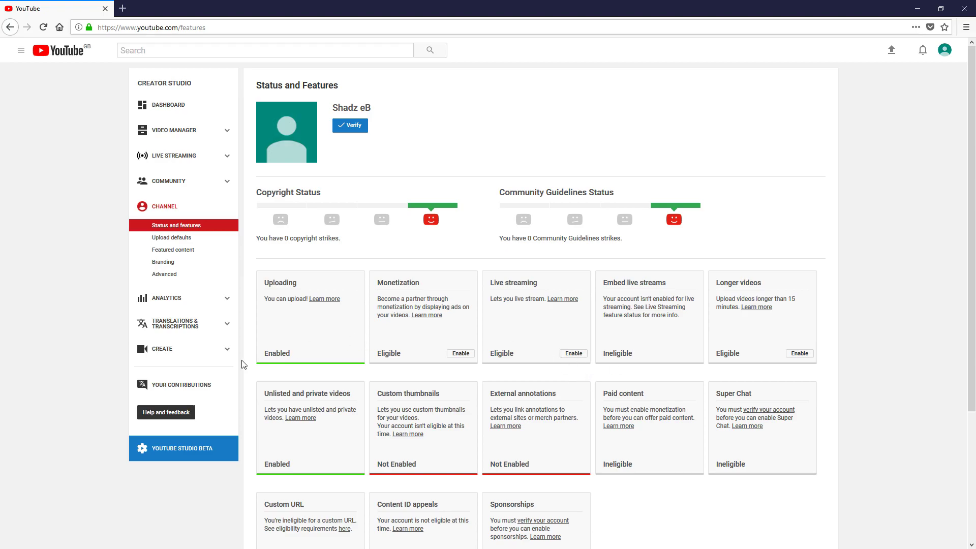
left_click(226, 300)
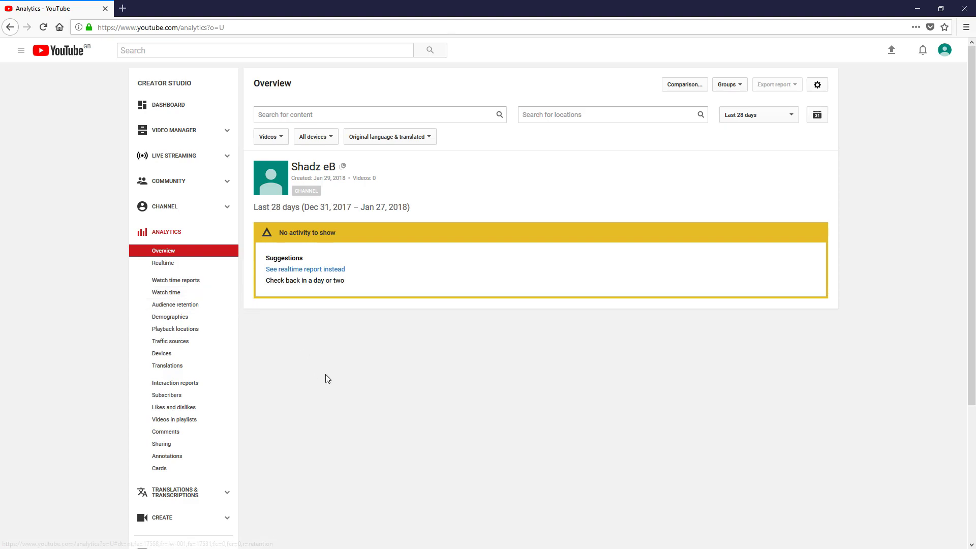
Step: View the Translations & Transcriptions community contributions and close their settings popup
scroll(325, 374, "down", 2)
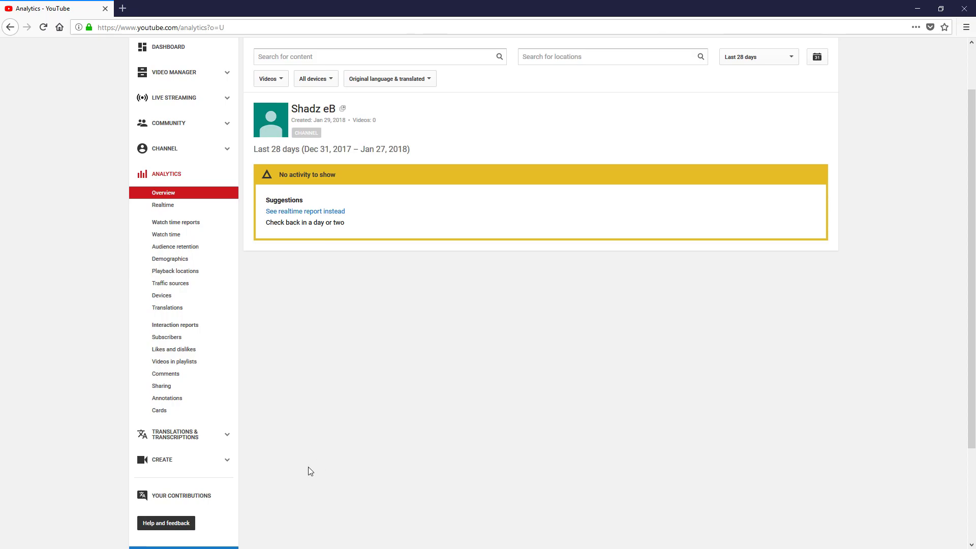
left_click(226, 436)
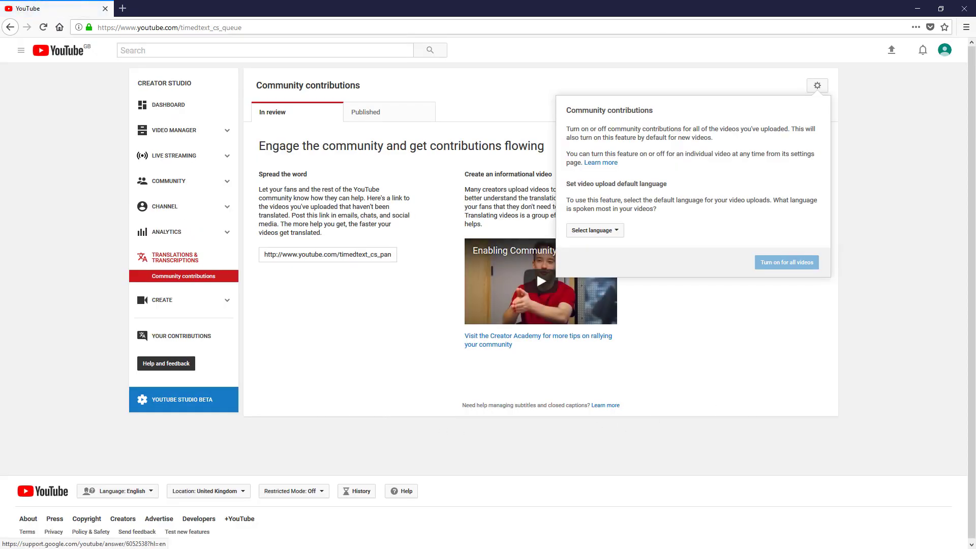
left_click(788, 402)
Step: Browse the free music tracks in the Creator Studio Audio Library
left_click(218, 301)
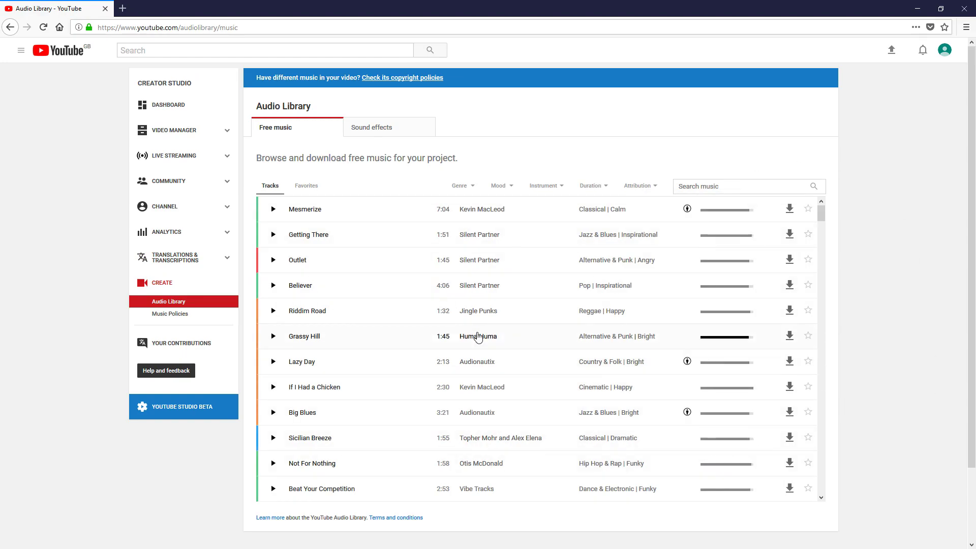
scroll(476, 338, "down", 10)
scroll(478, 337, "down", 20)
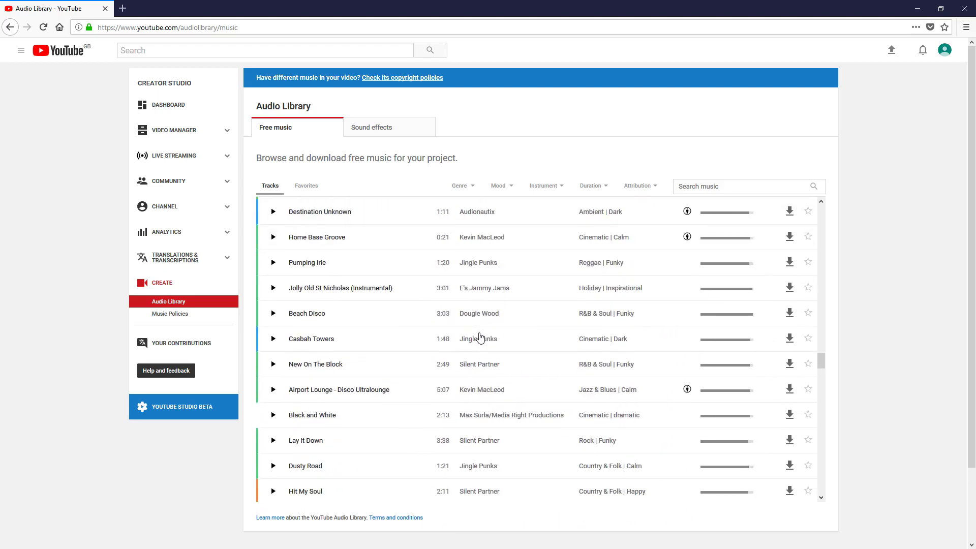
scroll(581, 440, "up", 20)
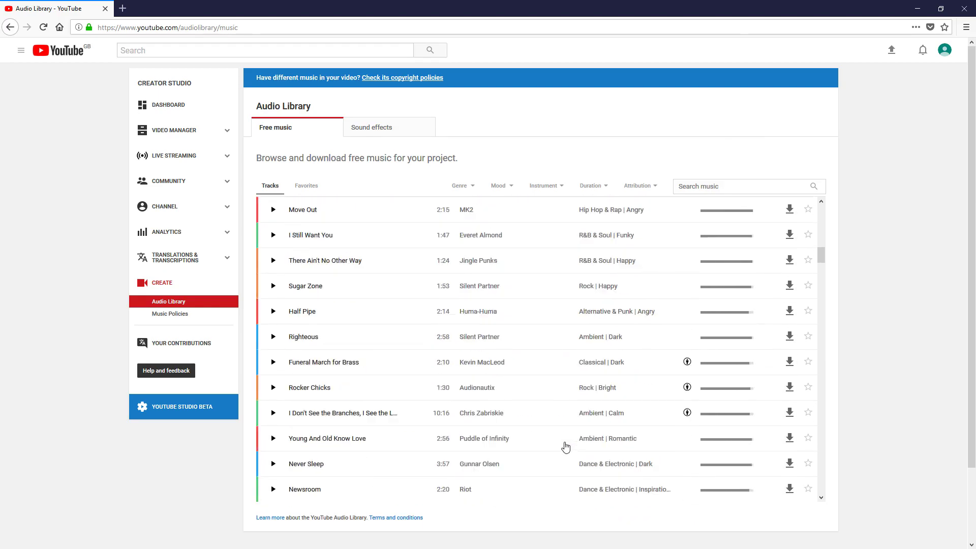
scroll(563, 447, "up", 2)
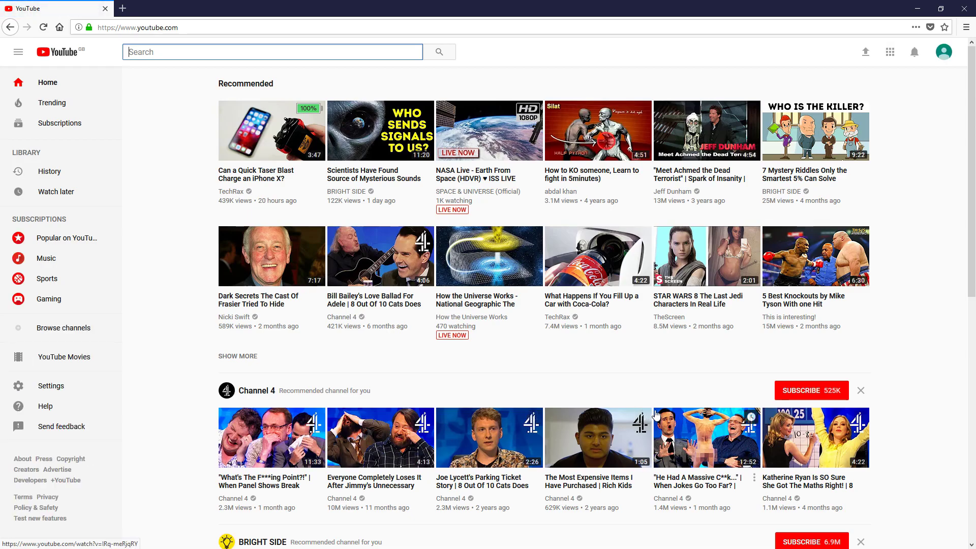
left_click(944, 58)
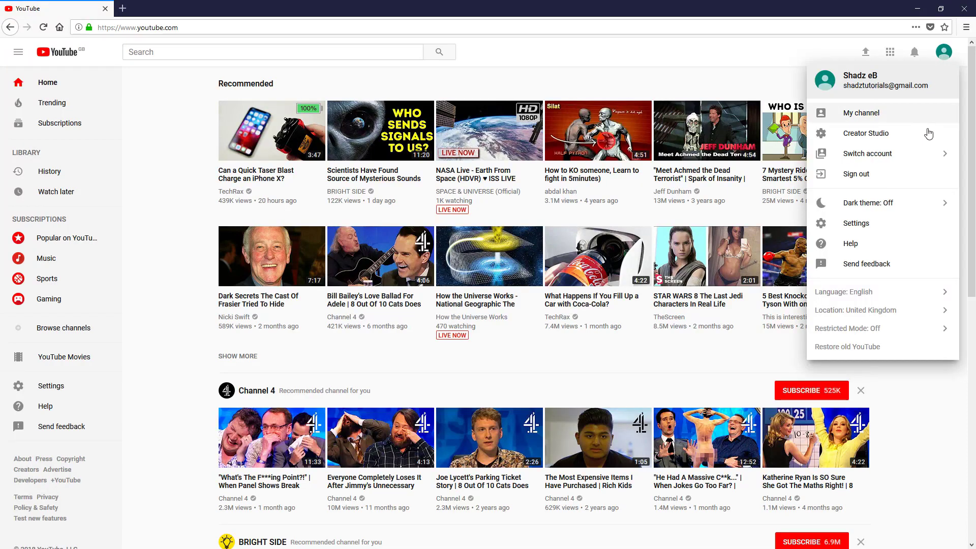
left_click(891, 214)
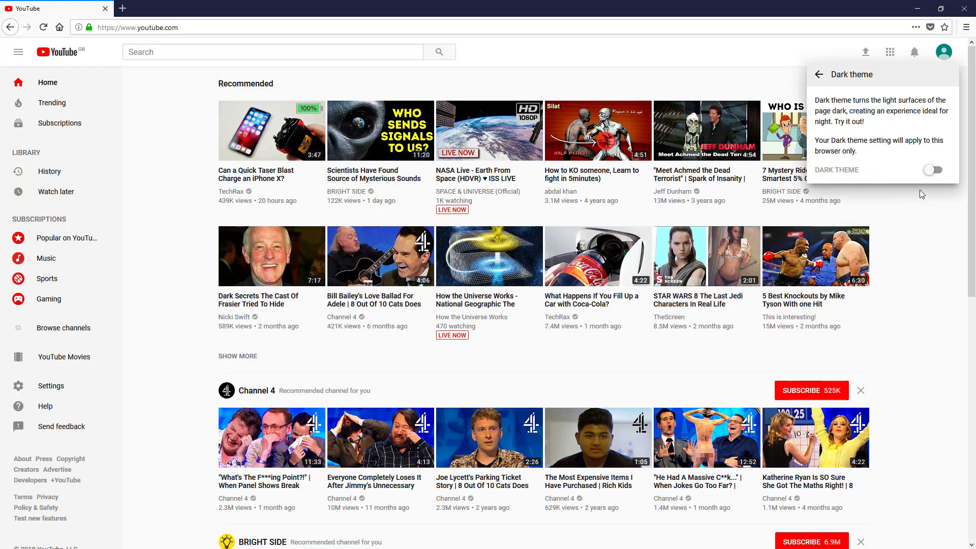
left_click(936, 172)
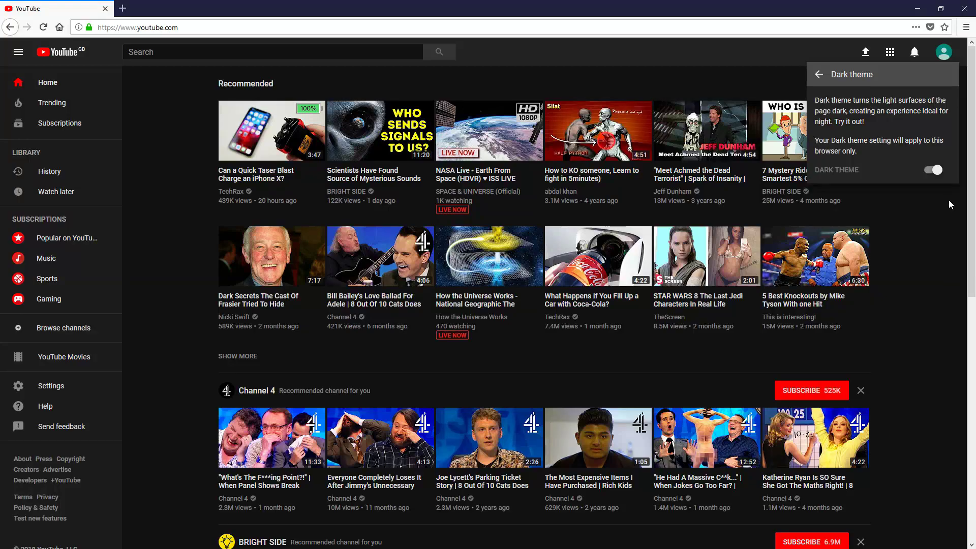
left_click(930, 251)
left_click(943, 52)
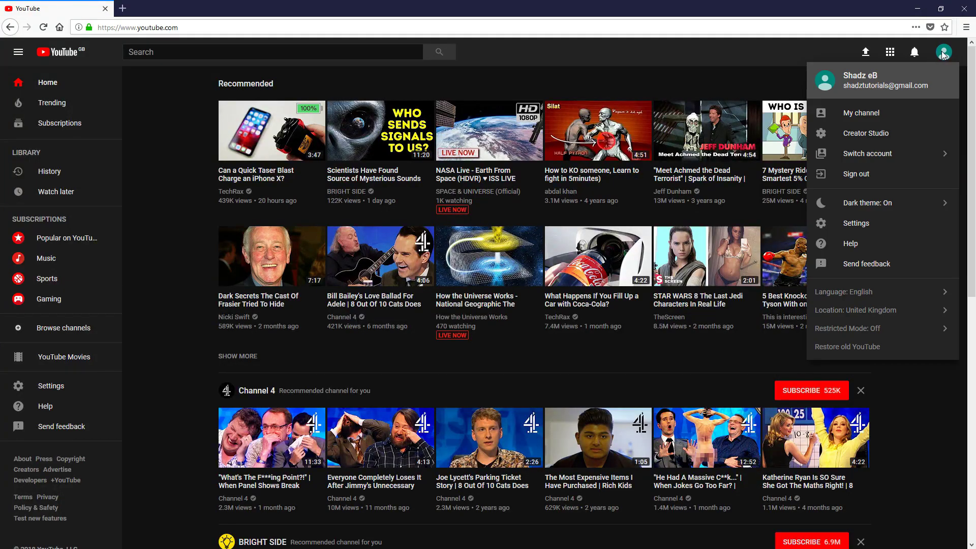
left_click(908, 207)
left_click(929, 171)
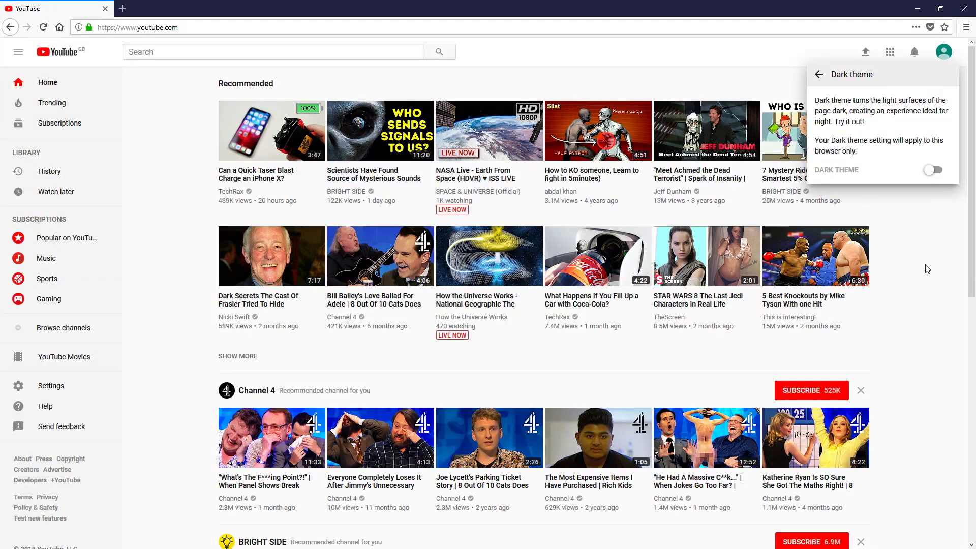
left_click(944, 57)
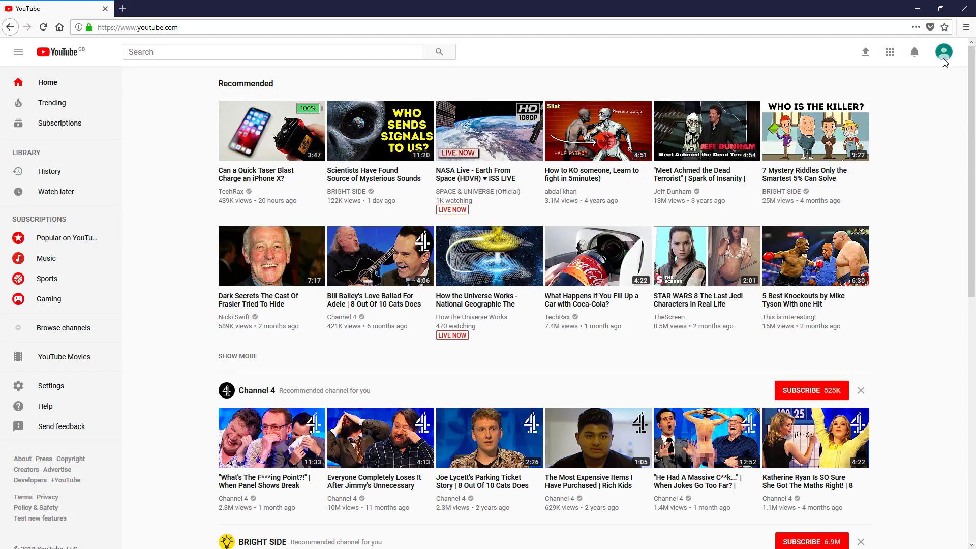
left_click(943, 59)
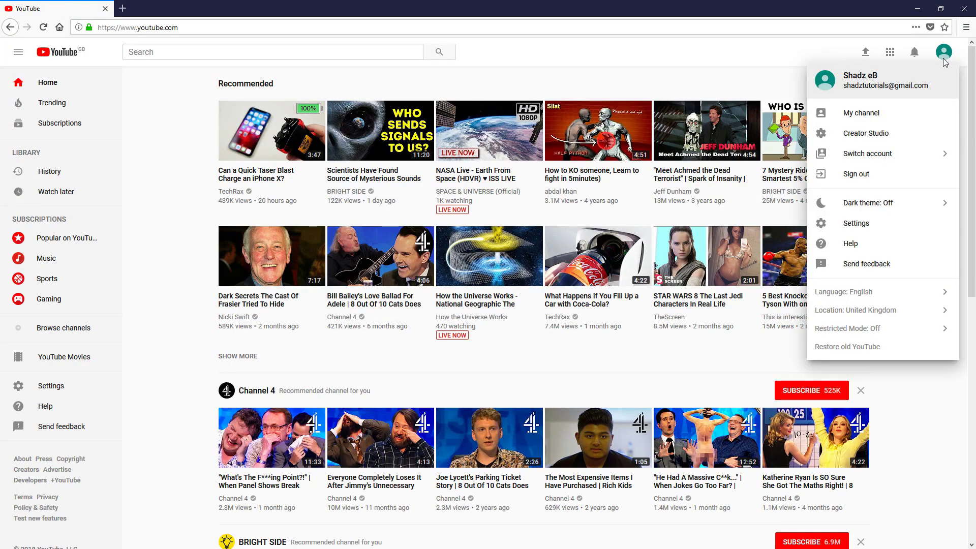
left_click(627, 82)
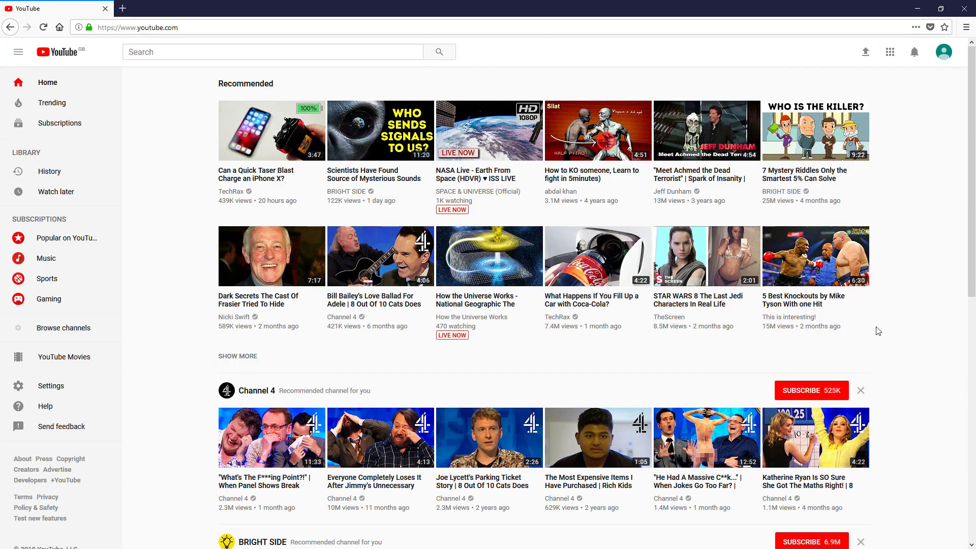